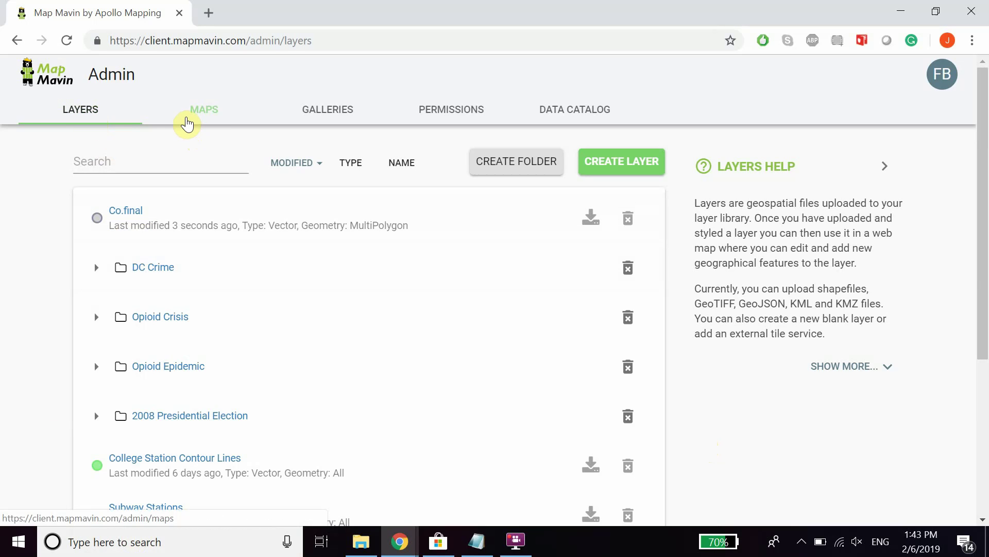
- Open the Co.final layer from the layer library for editing
{"action": "left_click", "coordinate": [190, 118]}
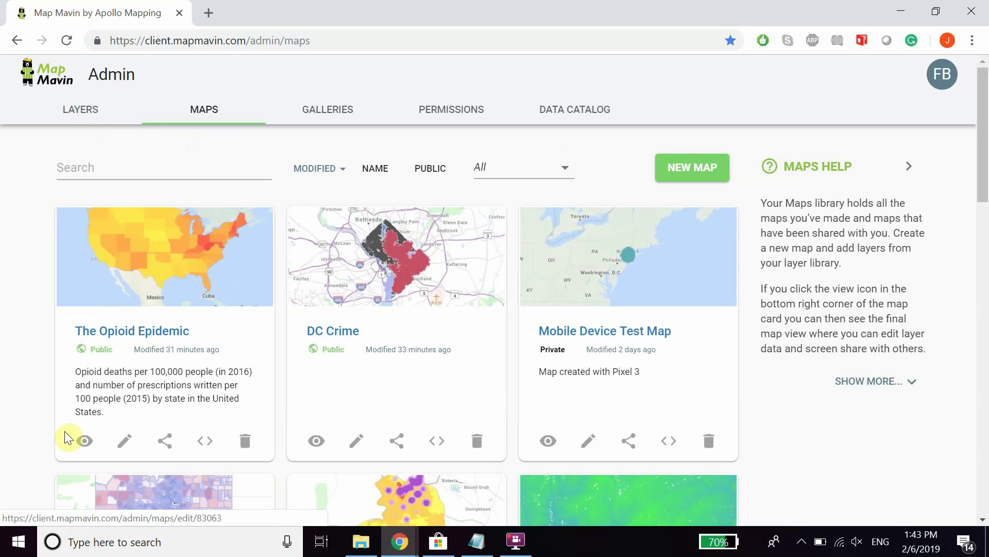
{"action": "left_click", "coordinate": [96, 106]}
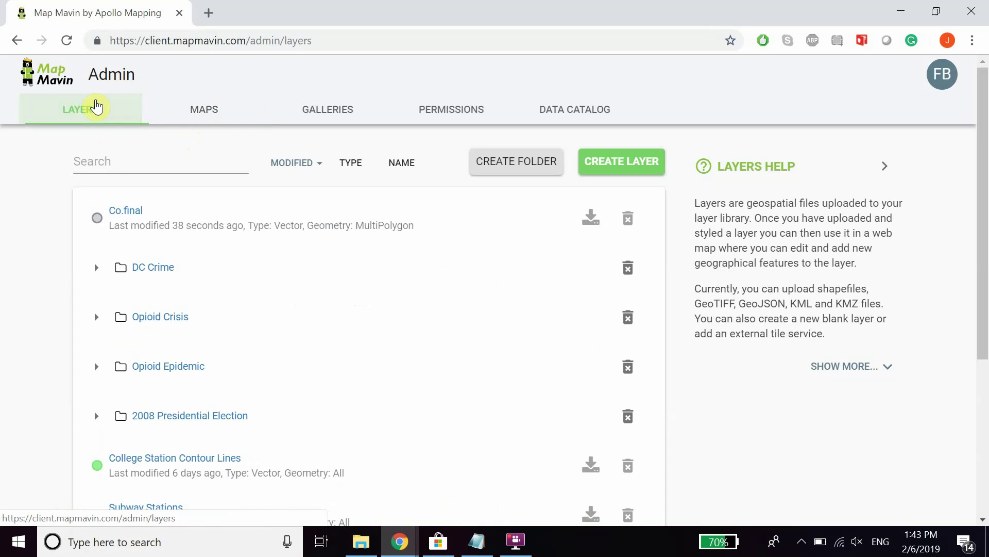
{"action": "left_click", "coordinate": [96, 273]}
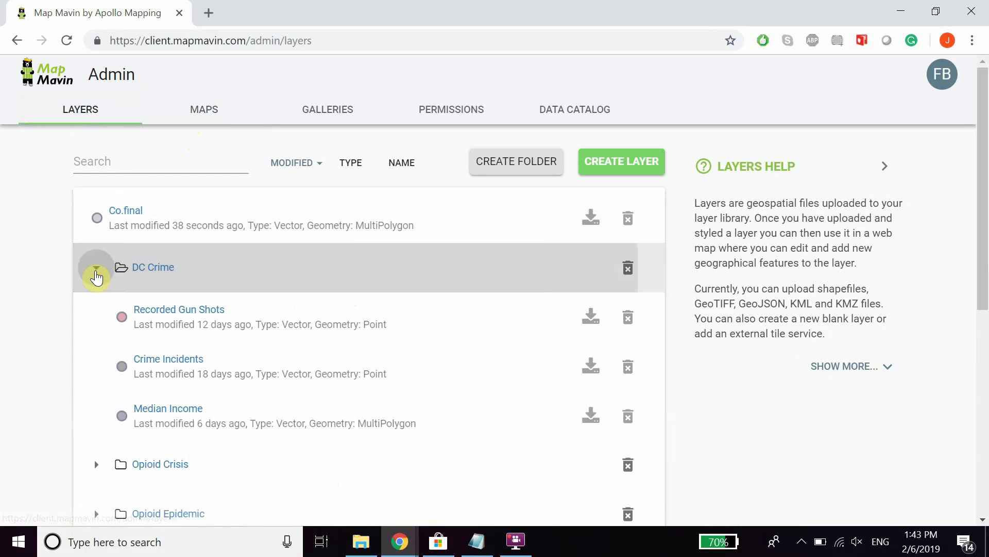
{"action": "left_click", "coordinate": [96, 273]}
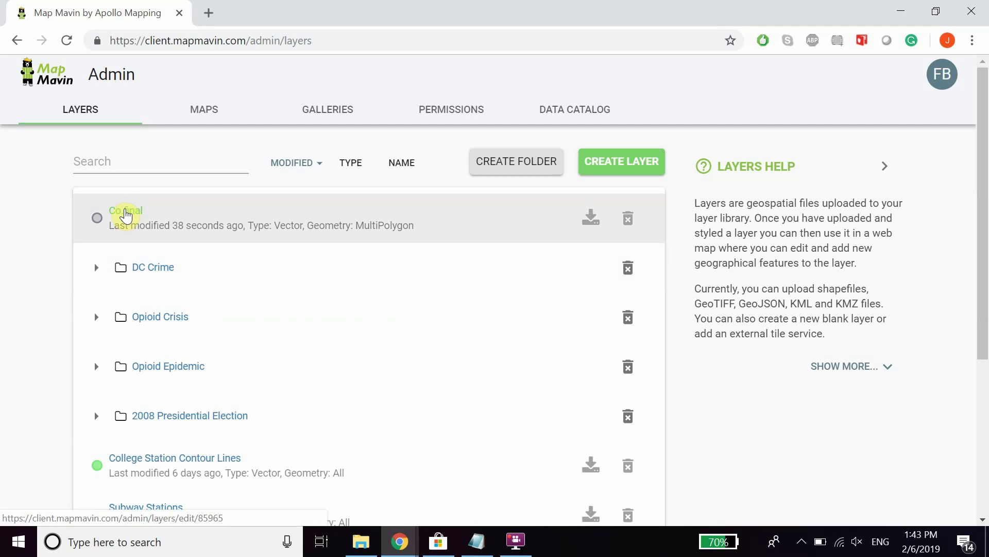
{"action": "left_click", "coordinate": [126, 213]}
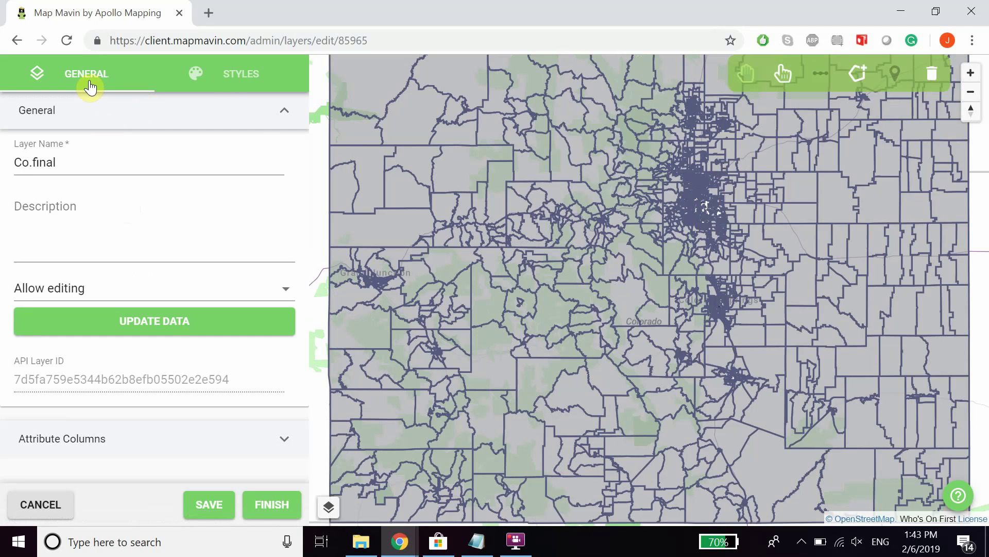
- Rename the layer as "Colorado 2008 Presidential Election Statistics"
{"action": "left_click_drag", "start_coordinate": [88, 165], "coordinate": [3, 173]}
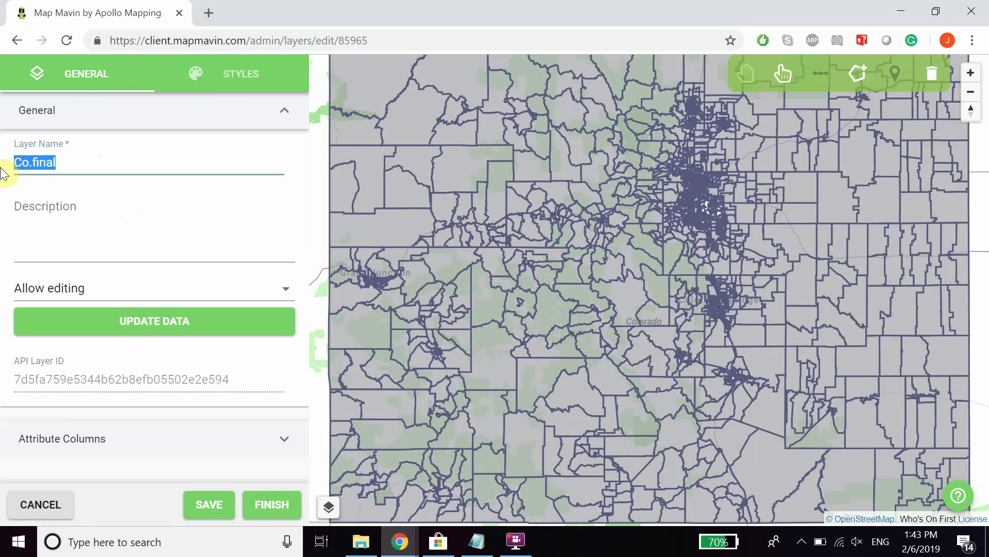
{"action": "type", "text": "Color"}
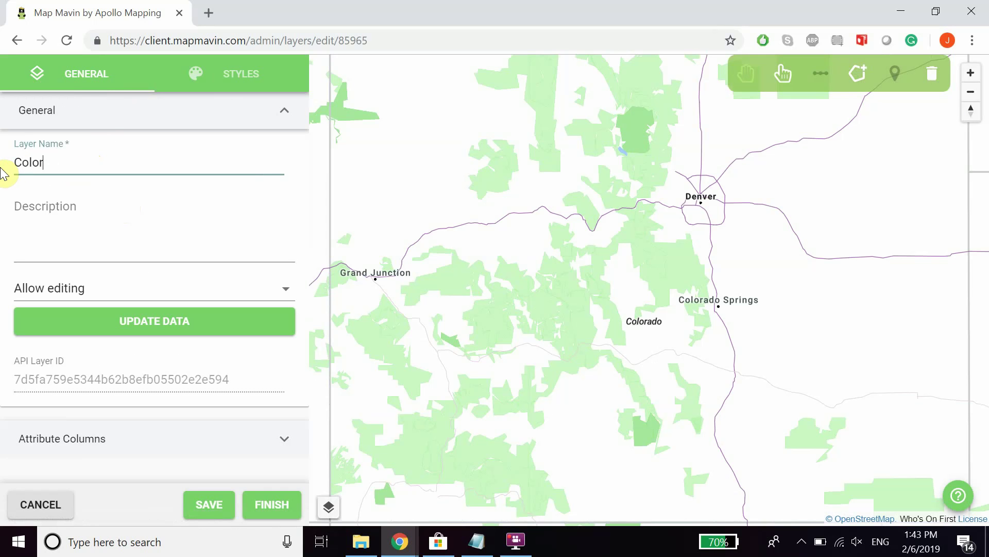
{"action": "type", "text": "ado 2008 Presidential Election R"}
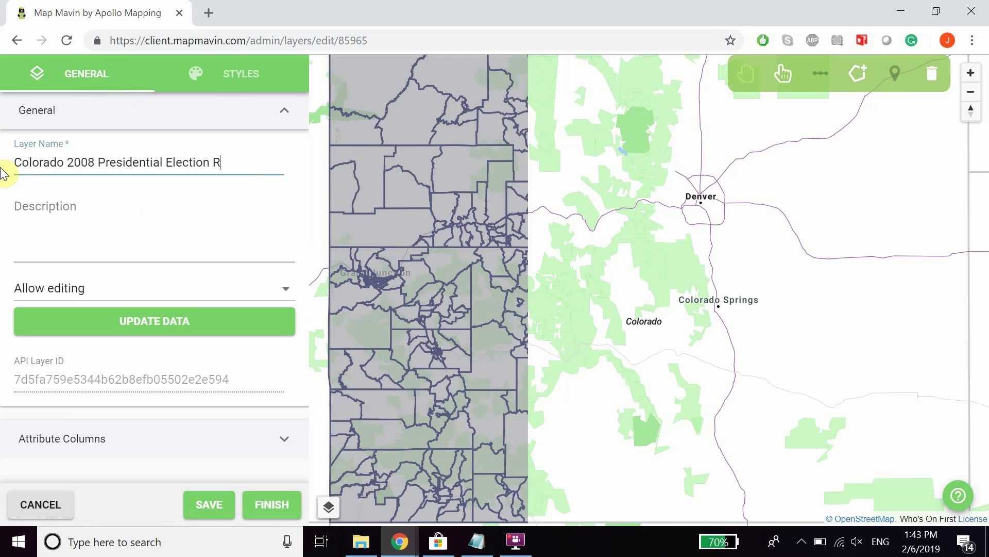
{"action": "key", "text": "BackSpace"}
{"action": "type", "text": "S"}
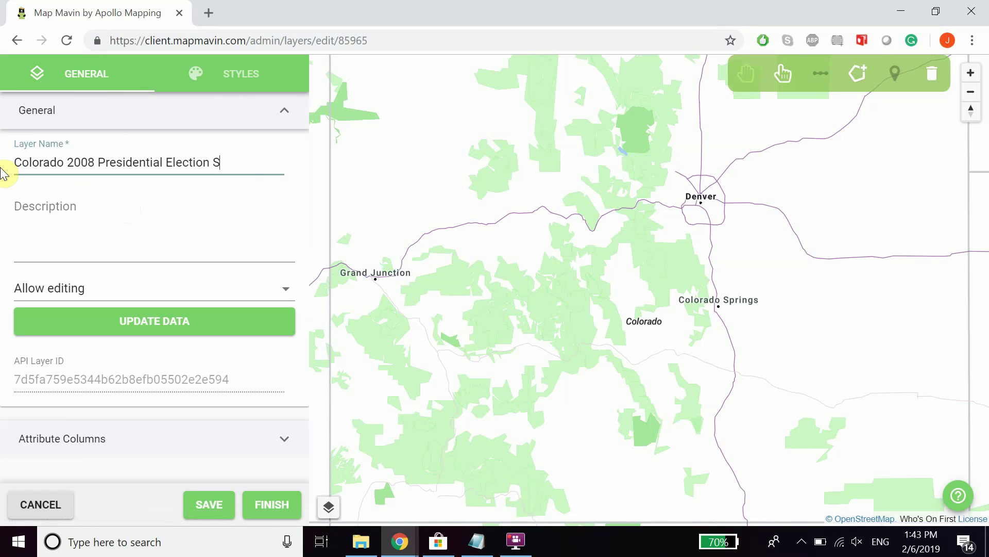
{"action": "type", "text": "tatistics"}
- Enter the layer description "Statistics pulled from 2008 election"
{"action": "key", "text": "Tab"}
{"action": "type", "text": "St"}
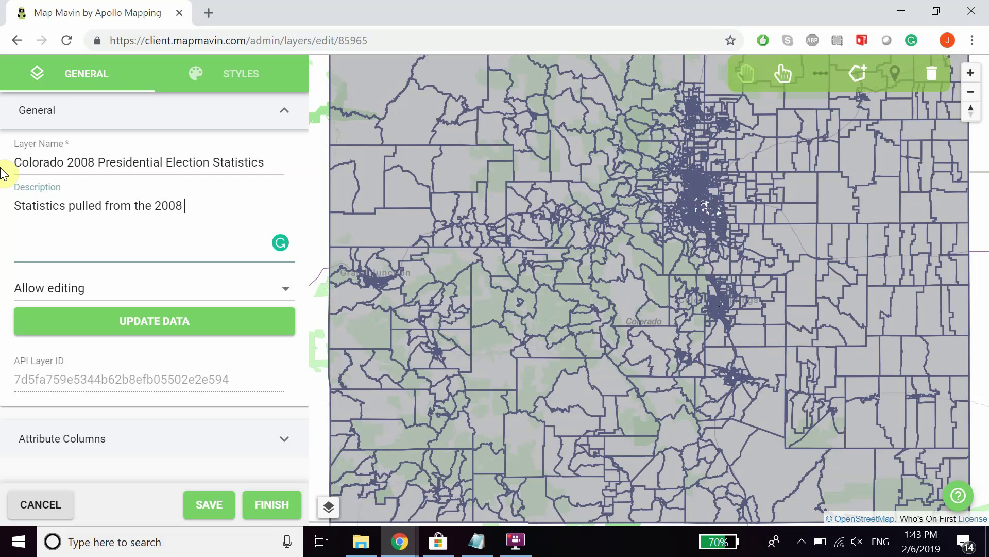
{"action": "type", "text": "election"}
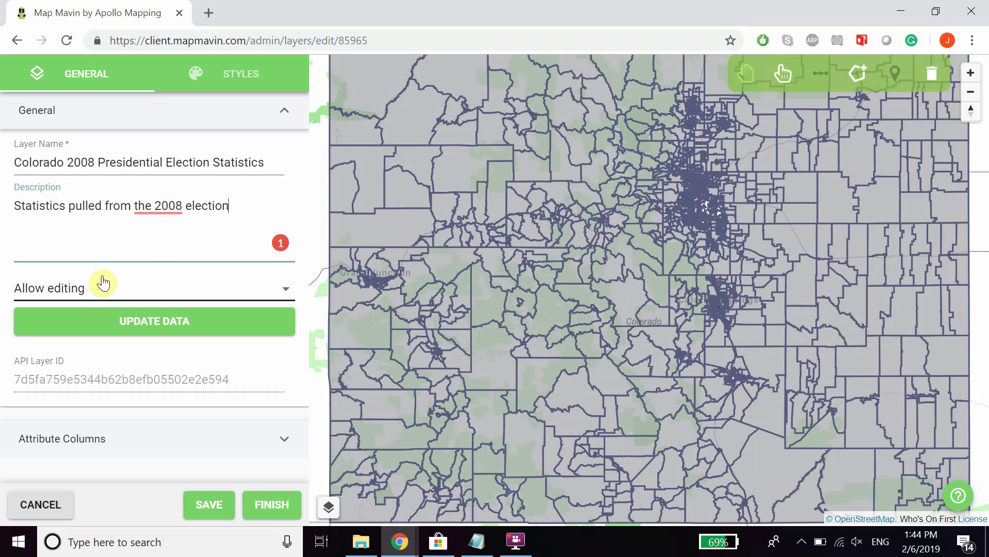
{"action": "left_click", "coordinate": [156, 207]}
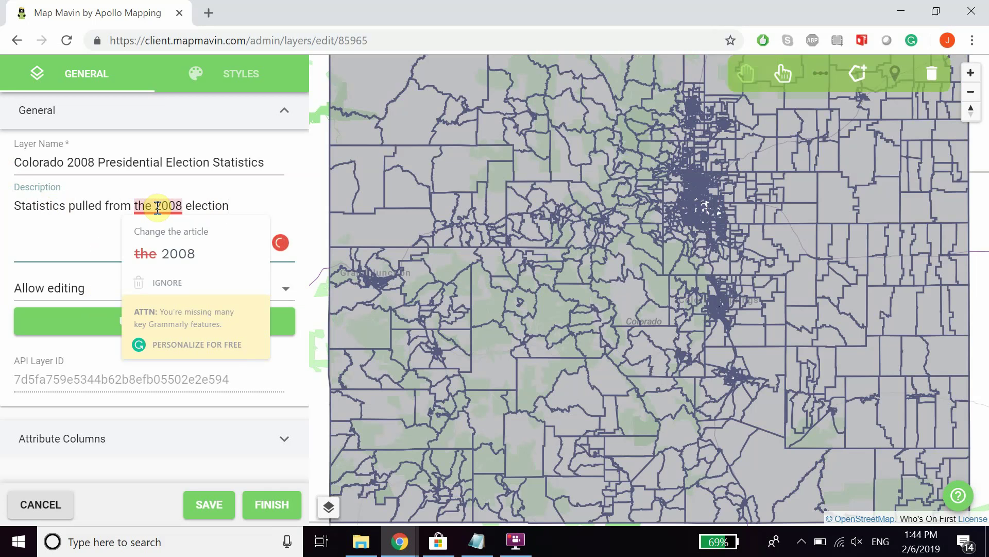
{"action": "key", "text": "BackSpace"}
{"action": "key", "text": "BackSpace"}
{"action": "key", "text": "BackSpace"}
{"action": "key", "text": "BackSpace"}
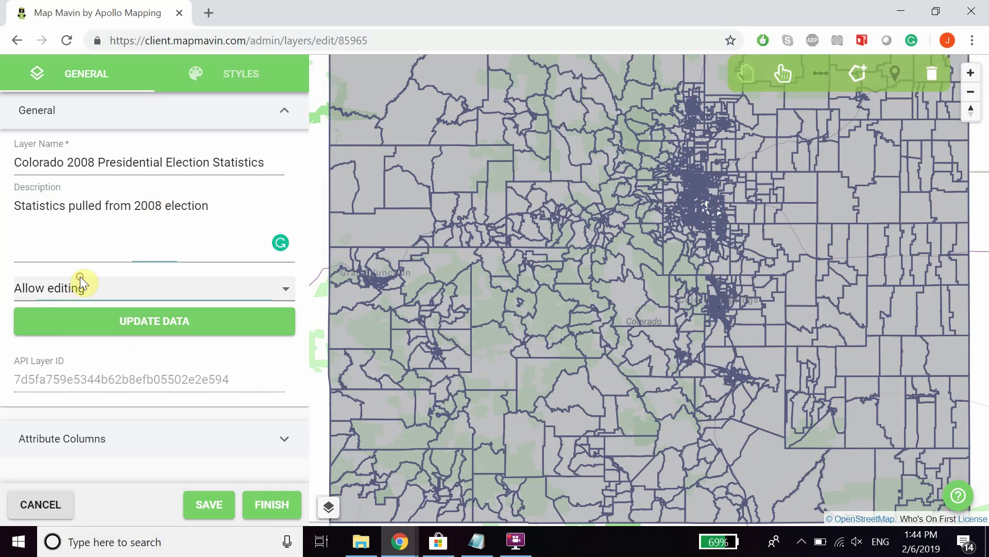
- Examine the layer's editing permission choices and the options for appending or replacing its data
{"action": "left_click", "coordinate": [80, 286]}
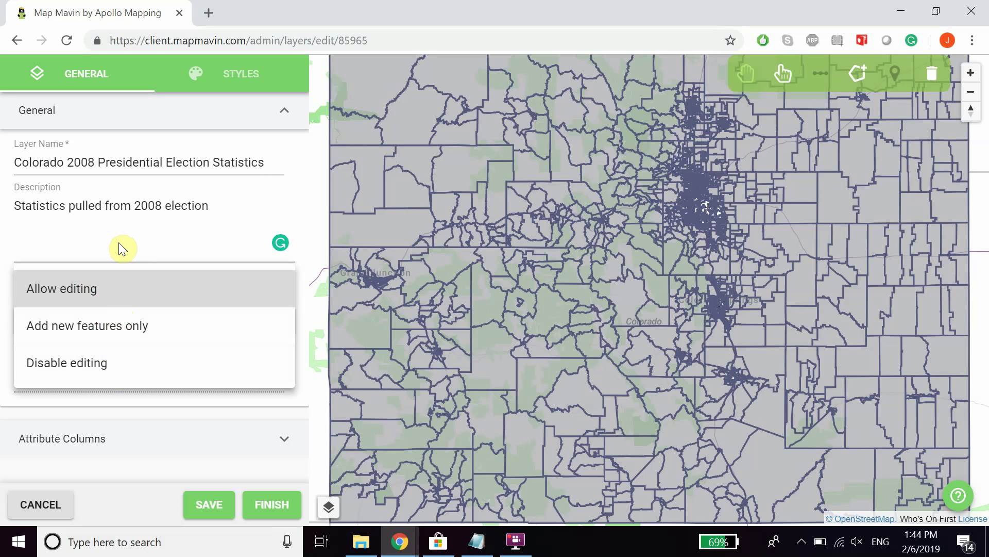
{"action": "left_click", "coordinate": [125, 231]}
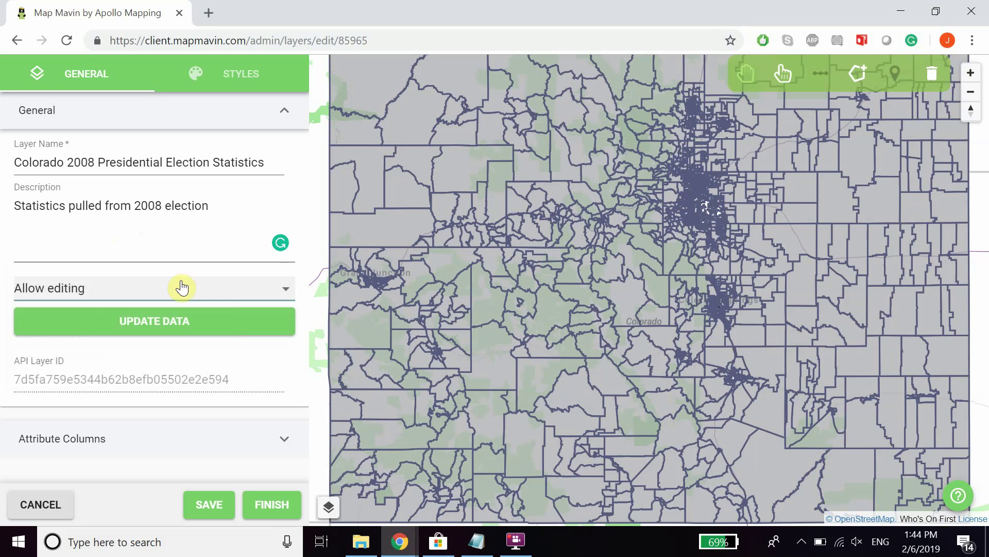
{"action": "left_click", "coordinate": [190, 332]}
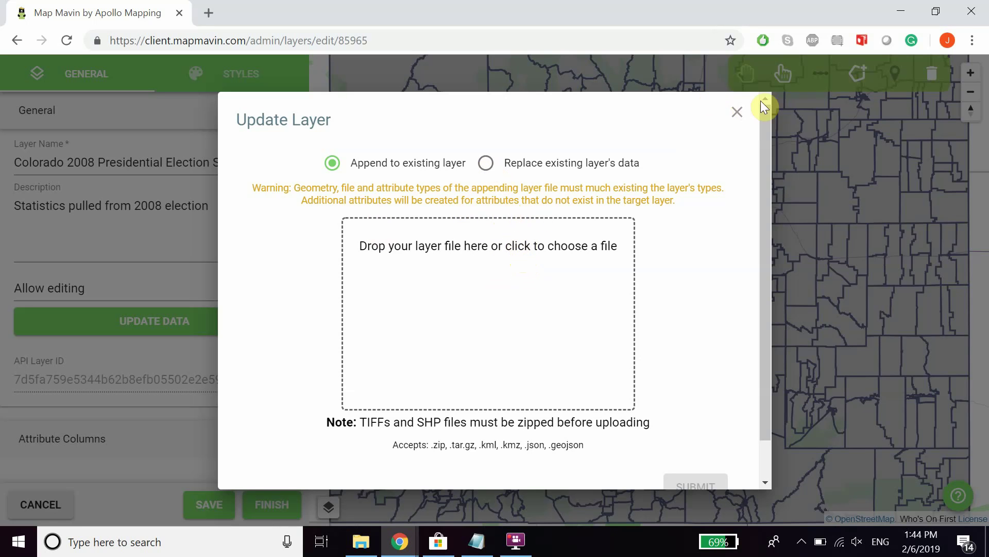
{"action": "left_click", "coordinate": [737, 113]}
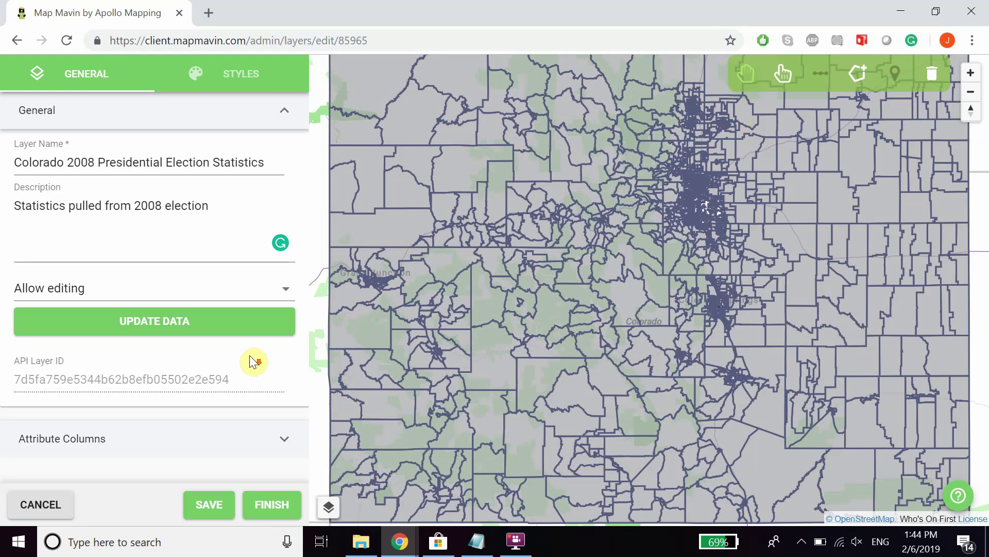
- Examine the layer's attribute columns and their types
{"action": "left_click", "coordinate": [279, 437]}
{"action": "scroll", "coordinate": [274, 397], "scroll_direction": "down", "scroll_amount": 6}
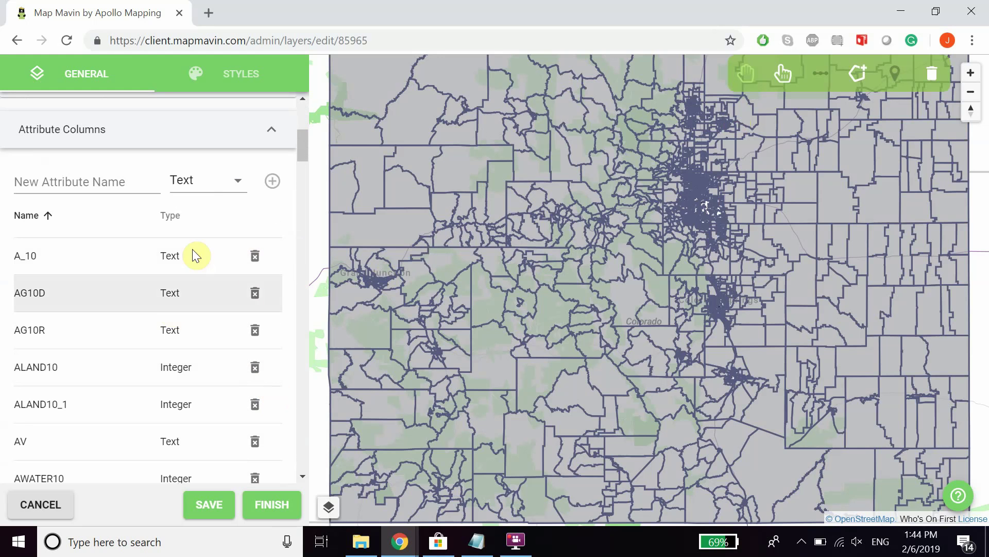
{"action": "scroll", "coordinate": [237, 304], "scroll_direction": "up", "scroll_amount": 6}
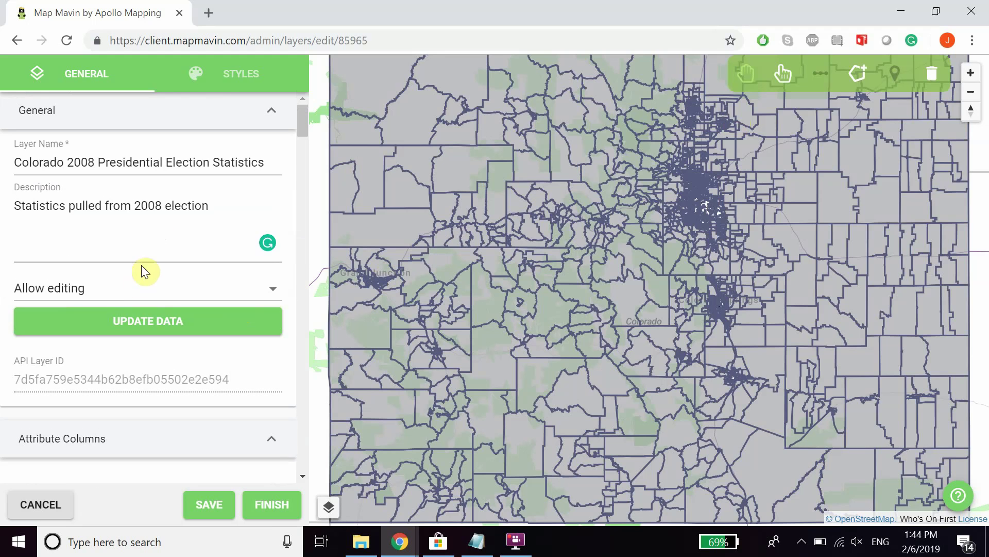
- Set the global polygon fill color to blue, rgba(9, 9, 242, 0.7)
{"action": "left_click", "coordinate": [217, 80]}
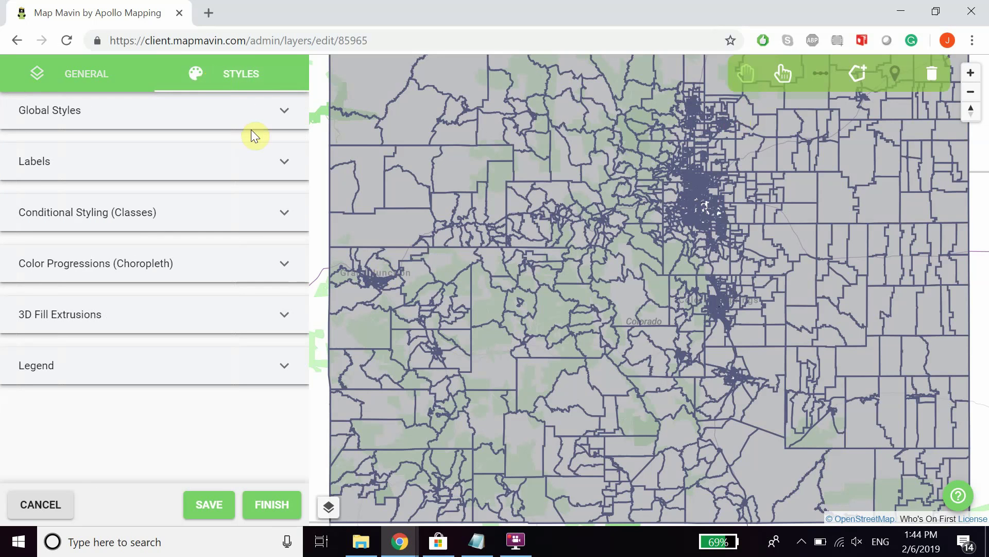
{"action": "left_click", "coordinate": [281, 110]}
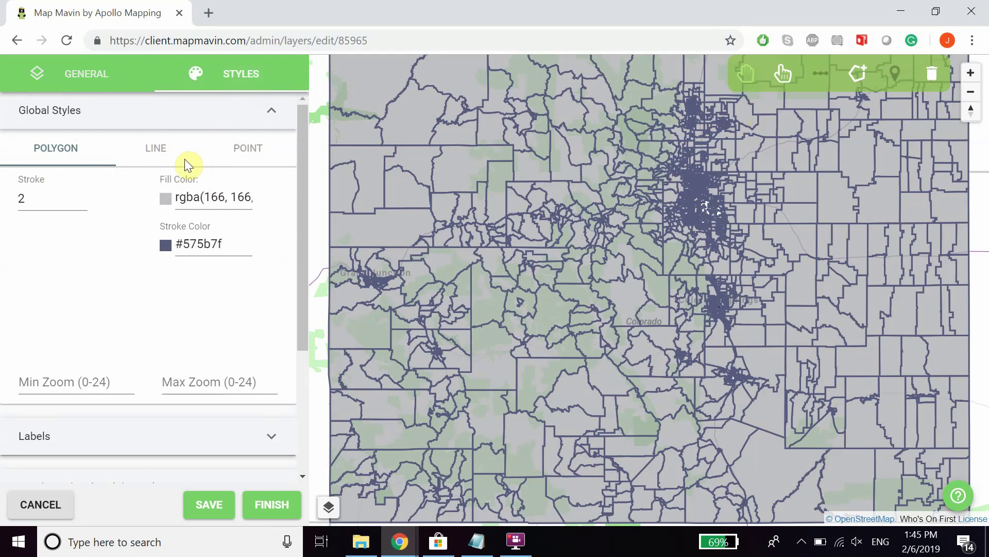
{"action": "left_click", "coordinate": [154, 156]}
{"action": "left_click", "coordinate": [166, 199]}
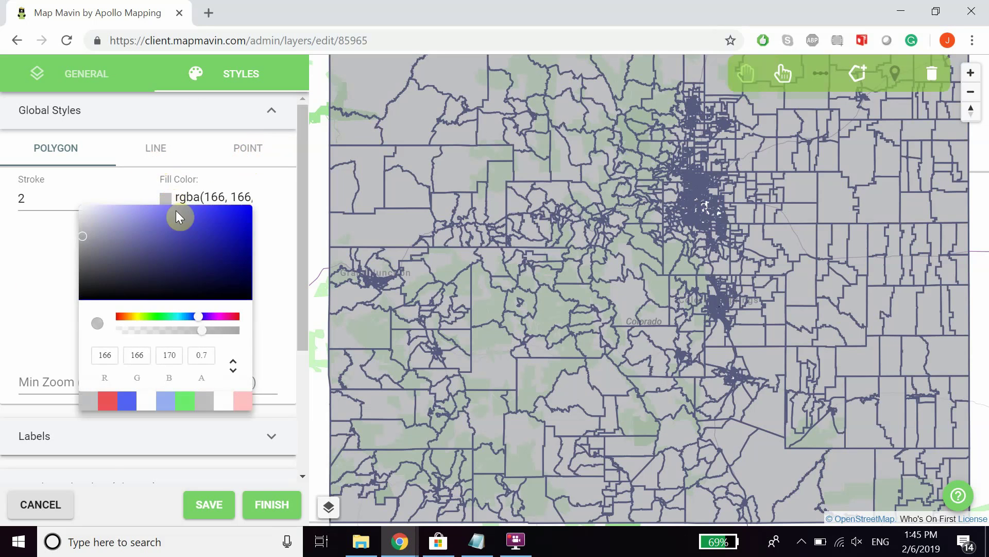
{"action": "left_click", "coordinate": [189, 264]}
{"action": "left_click_drag", "start_coordinate": [232, 220], "coordinate": [246, 211]}
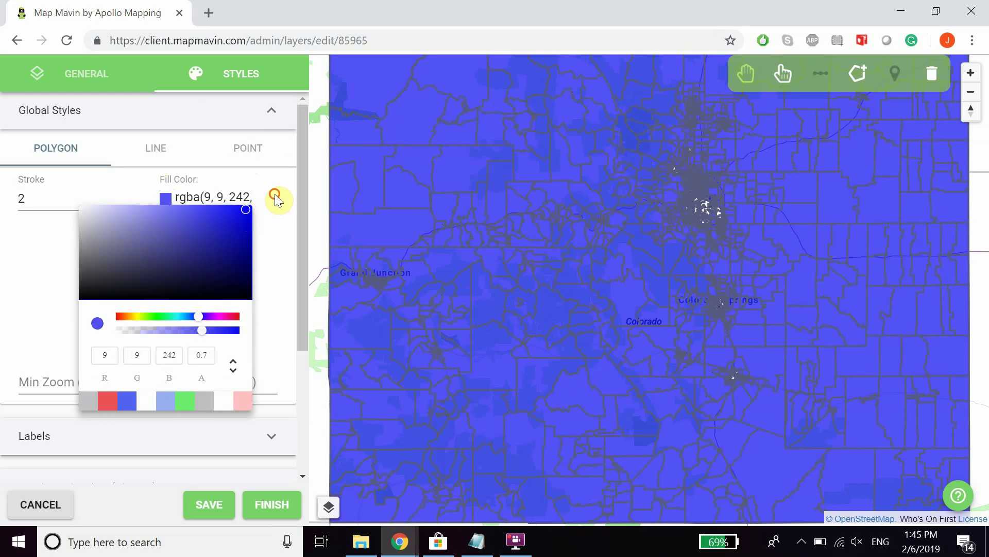
{"action": "left_click", "coordinate": [274, 193]}
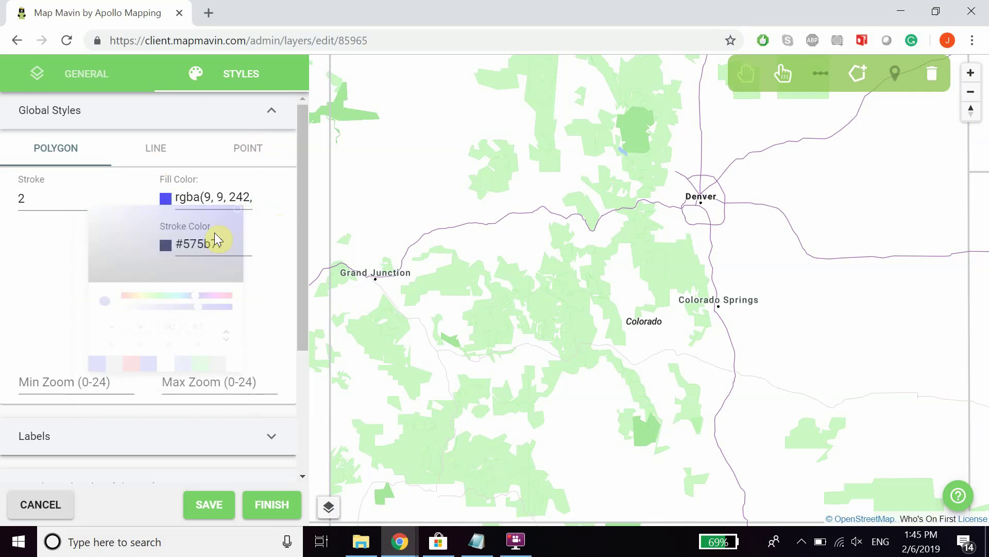
- Set the global polygon stroke color to near-black #0f0f10 and collapse the global style settings
{"action": "left_click", "coordinate": [168, 246]}
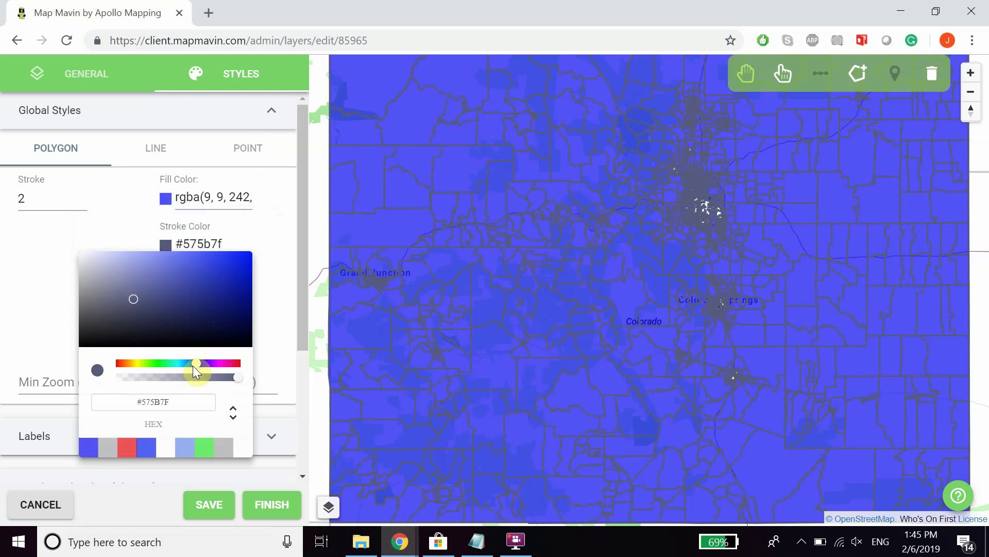
{"action": "left_click", "coordinate": [90, 340]}
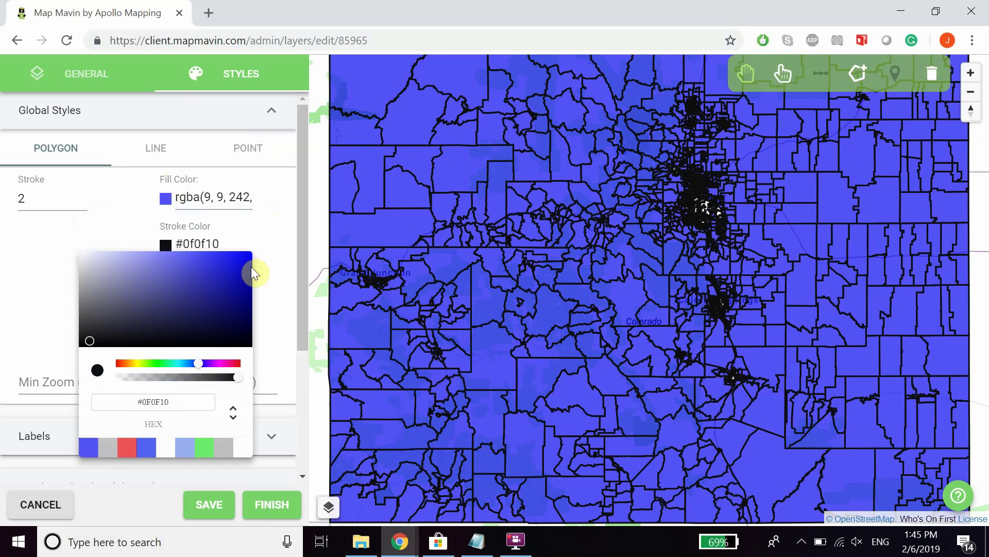
{"action": "left_click", "coordinate": [261, 234]}
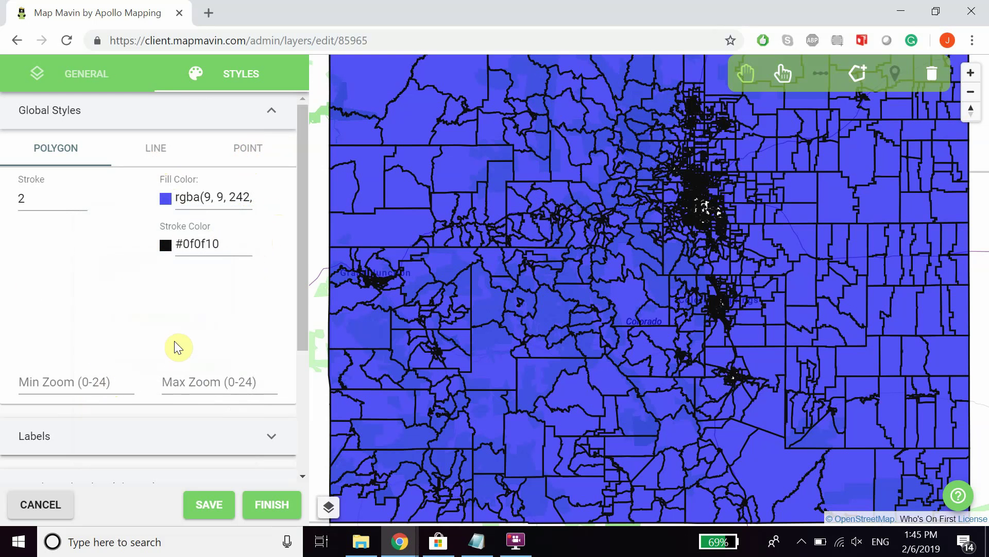
{"action": "scroll", "coordinate": [199, 290], "scroll_direction": "down", "scroll_amount": 3}
{"action": "scroll", "coordinate": [198, 289], "scroll_direction": "up", "scroll_amount": 3}
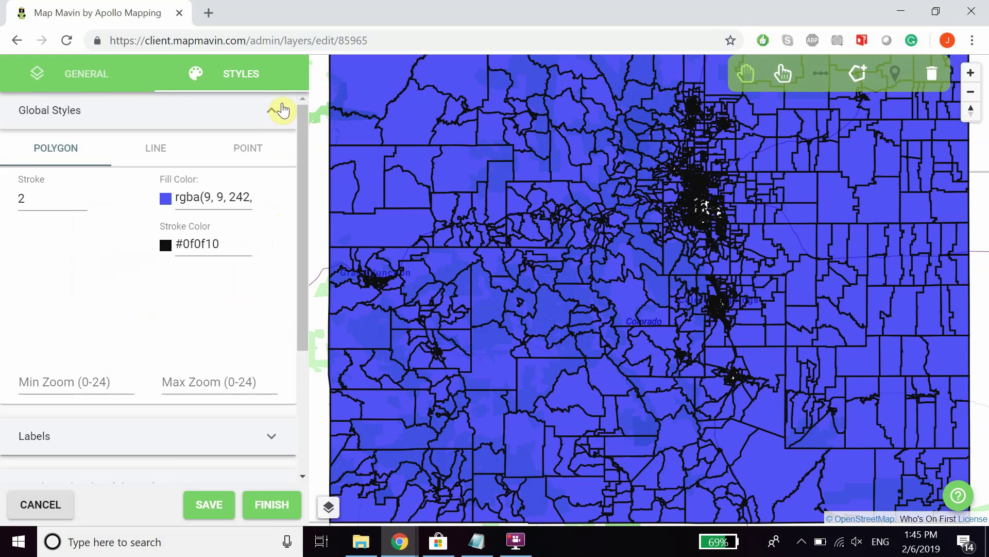
{"action": "left_click", "coordinate": [282, 110]}
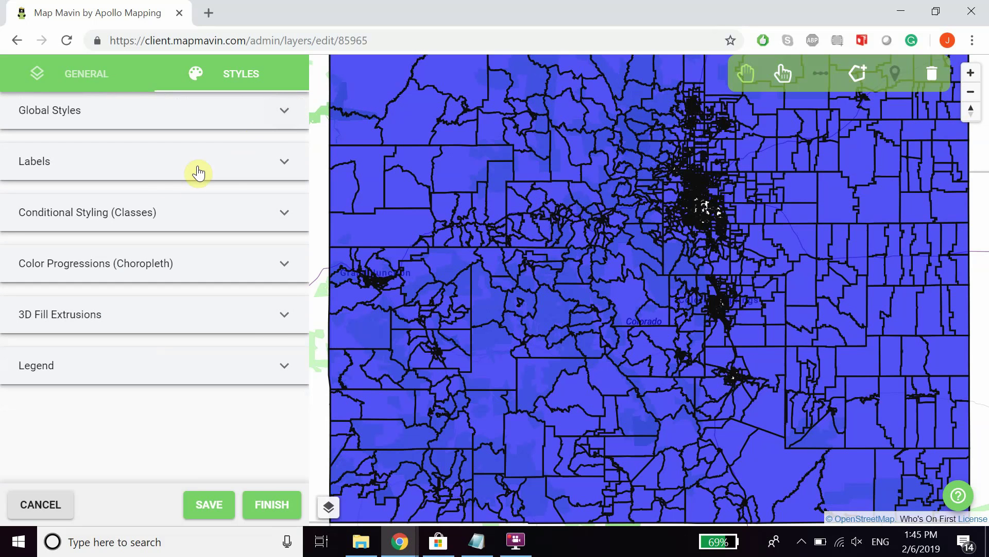
- Label the layer's polygons with the NAME10_1 attribute
{"action": "left_click", "coordinate": [230, 168]}
{"action": "left_click", "coordinate": [211, 208]}
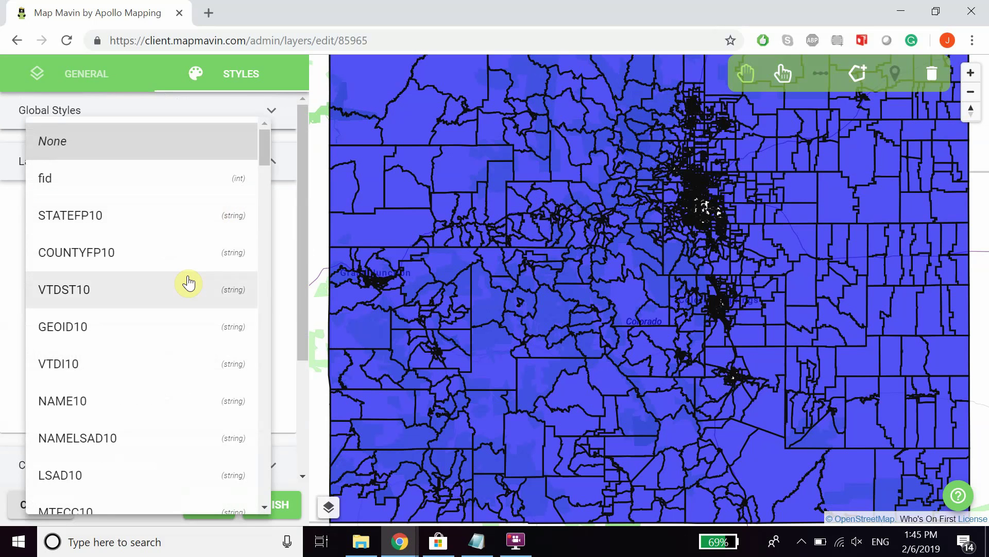
{"action": "scroll", "coordinate": [188, 283], "scroll_direction": "down", "scroll_amount": 15}
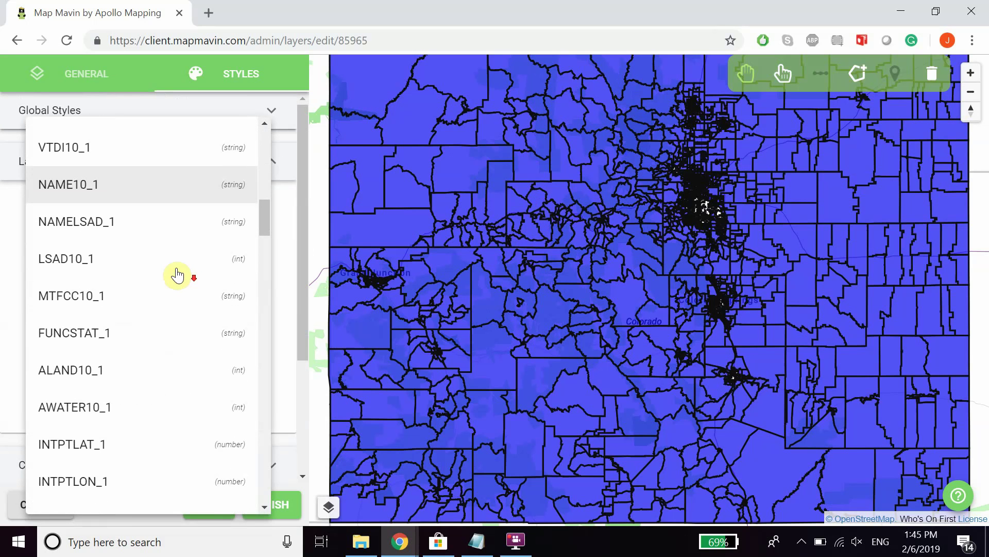
{"action": "scroll", "coordinate": [176, 275], "scroll_direction": "up", "scroll_amount": 2}
{"action": "left_click", "coordinate": [129, 269]}
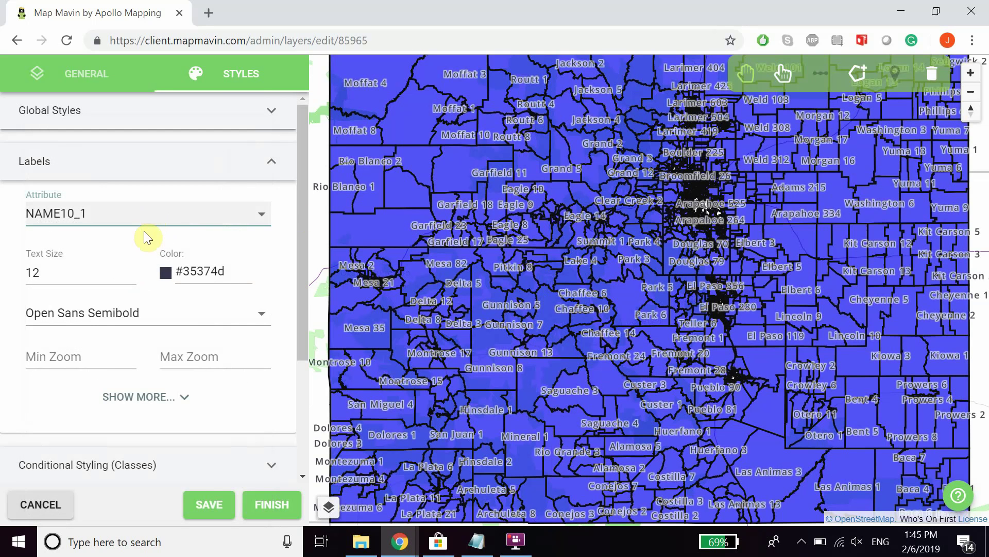
- Remove the polygon labels by setting the label attribute to None
{"action": "left_click", "coordinate": [133, 221]}
{"action": "scroll", "coordinate": [122, 203], "scroll_direction": "up", "scroll_amount": 10}
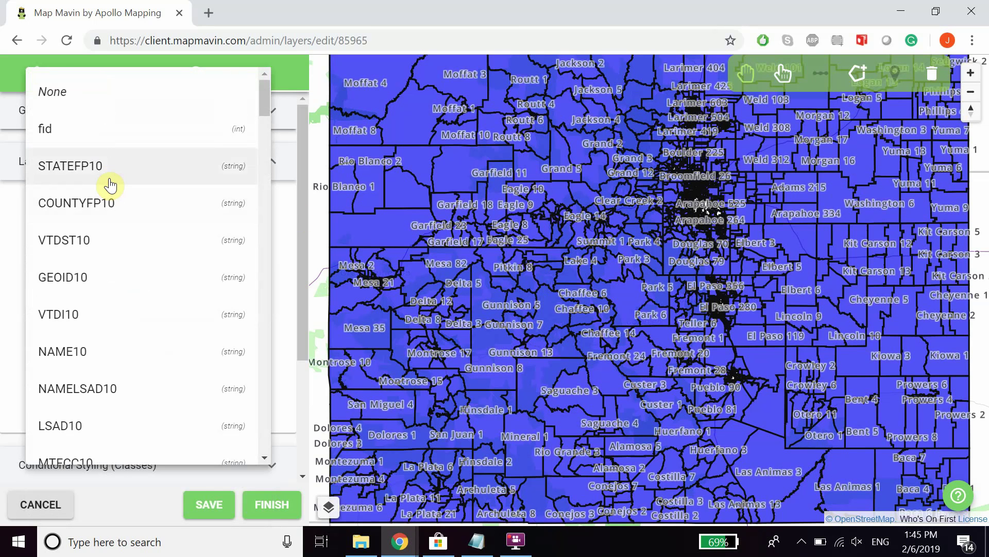
{"action": "left_click", "coordinate": [73, 95]}
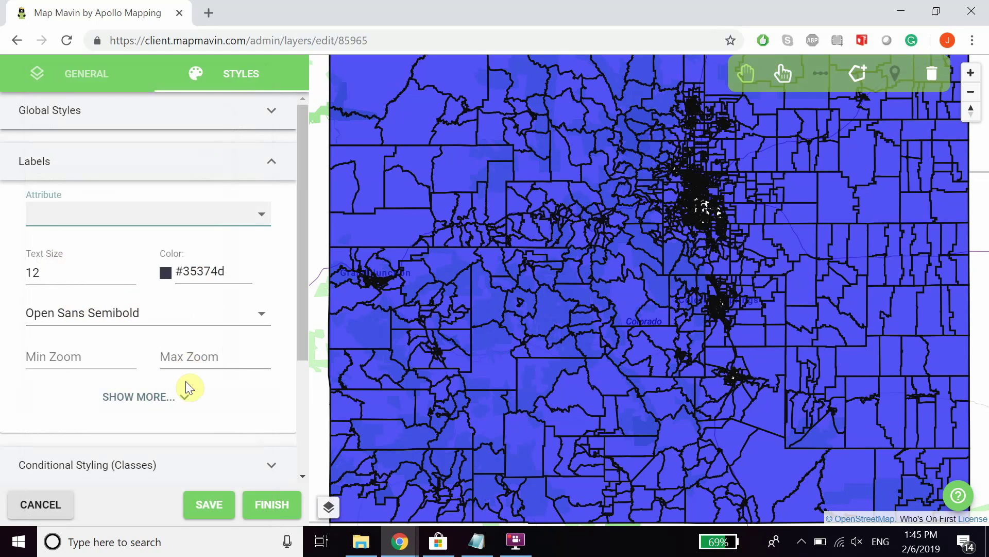
- Examine the additional label options, including alignment, anchor, rotation, offset, halo and placement, and collapse the label settings
{"action": "left_click", "coordinate": [190, 393]}
{"action": "scroll", "coordinate": [203, 371], "scroll_direction": "down", "scroll_amount": 6}
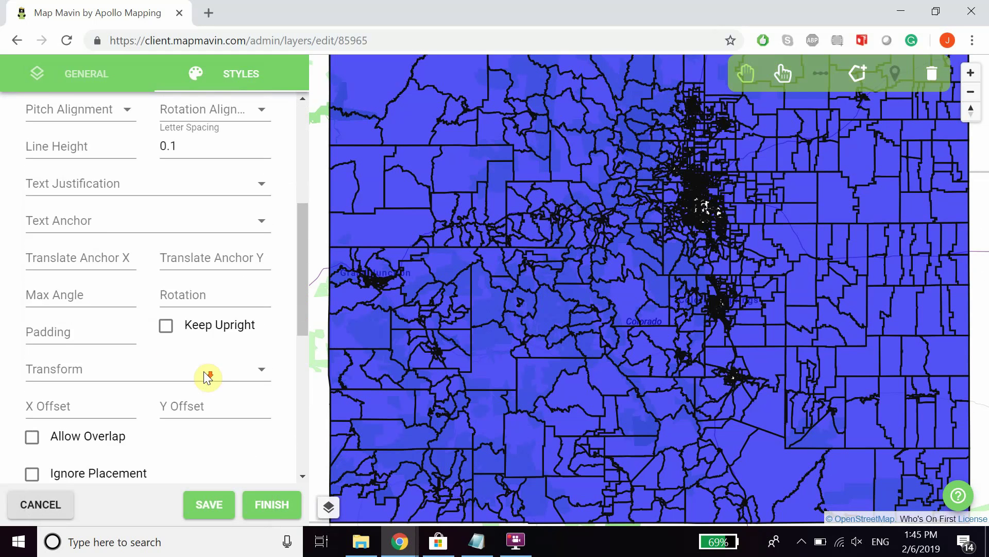
{"action": "scroll", "coordinate": [203, 371], "scroll_direction": "down", "scroll_amount": 2}
{"action": "scroll", "coordinate": [201, 376], "scroll_direction": "up", "scroll_amount": 3}
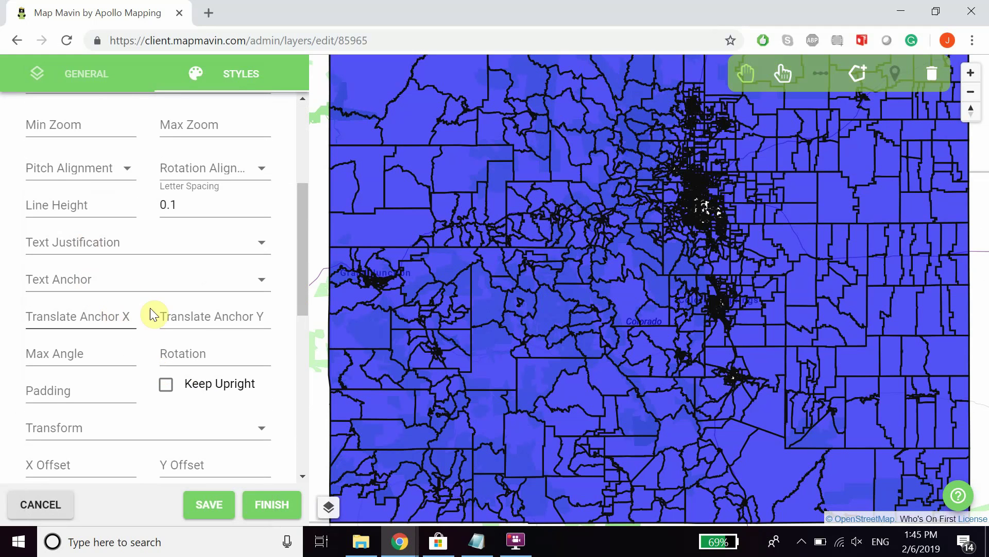
{"action": "scroll", "coordinate": [213, 407], "scroll_direction": "down", "scroll_amount": 1}
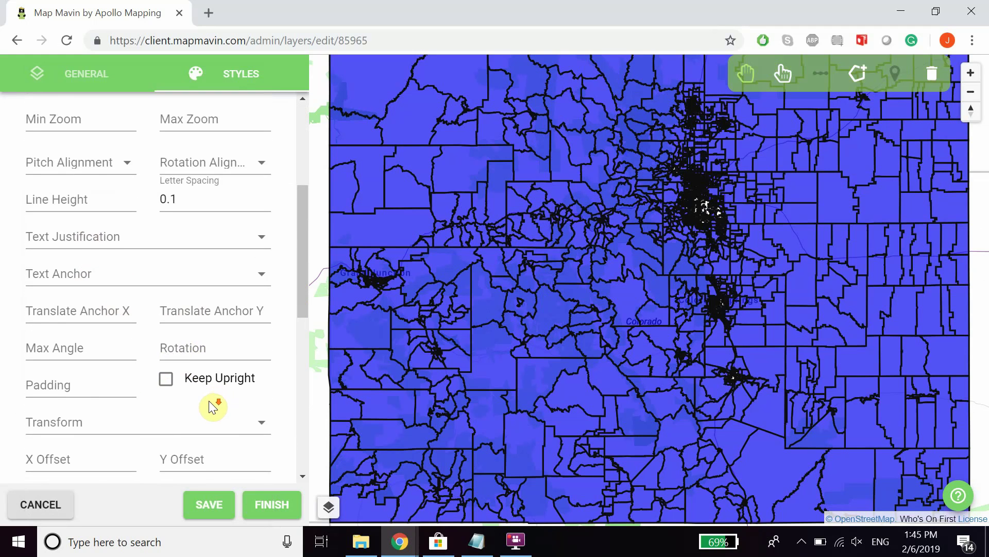
{"action": "scroll", "coordinate": [212, 403], "scroll_direction": "down", "scroll_amount": 4}
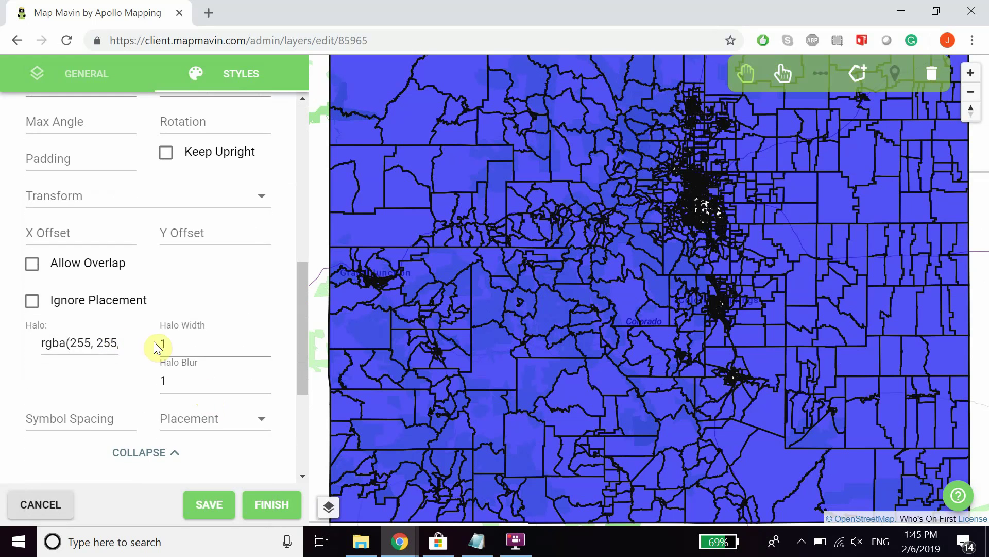
{"action": "scroll", "coordinate": [177, 369], "scroll_direction": "down", "scroll_amount": 1}
{"action": "scroll", "coordinate": [189, 388], "scroll_direction": "up", "scroll_amount": 1}
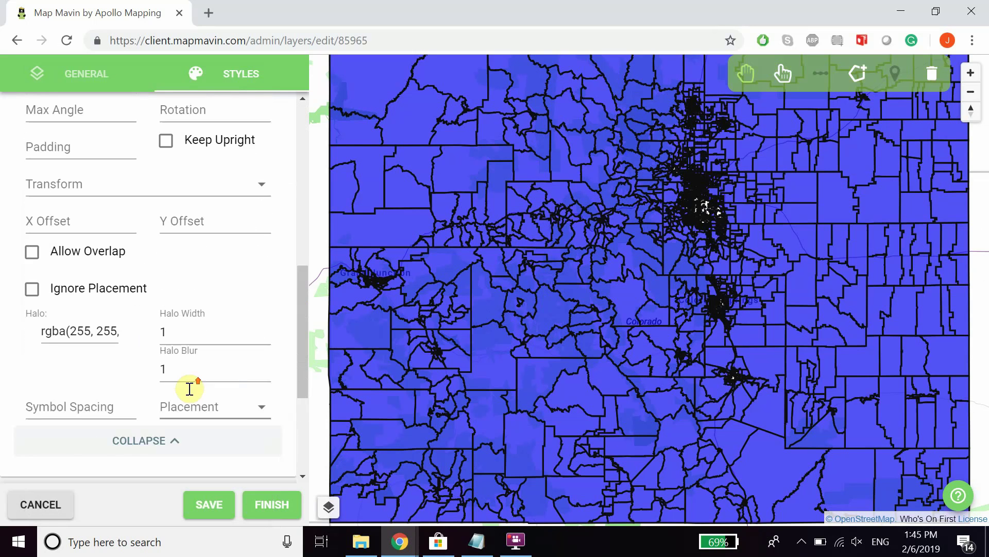
{"action": "left_click", "coordinate": [164, 450]}
{"action": "scroll", "coordinate": [288, 223], "scroll_direction": "up", "scroll_amount": 3}
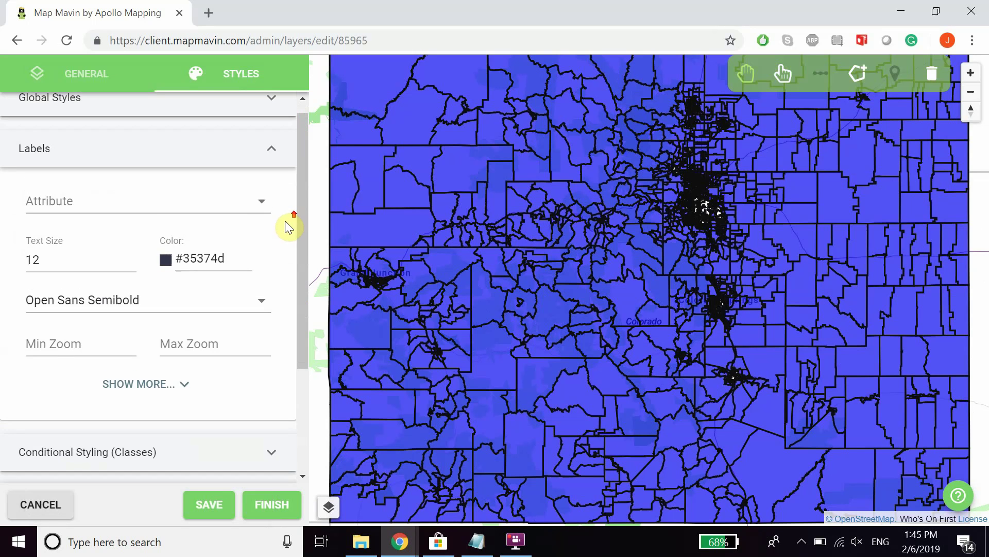
{"action": "left_click", "coordinate": [270, 151]}
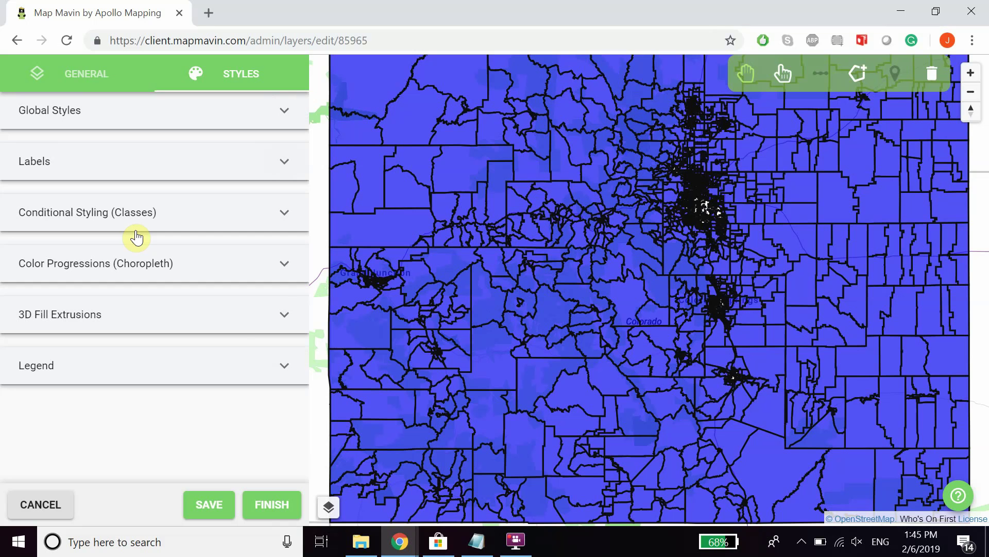
- Add a new conditional style rule with the legend text "Democratic Votes"
{"action": "left_click", "coordinate": [284, 218]}
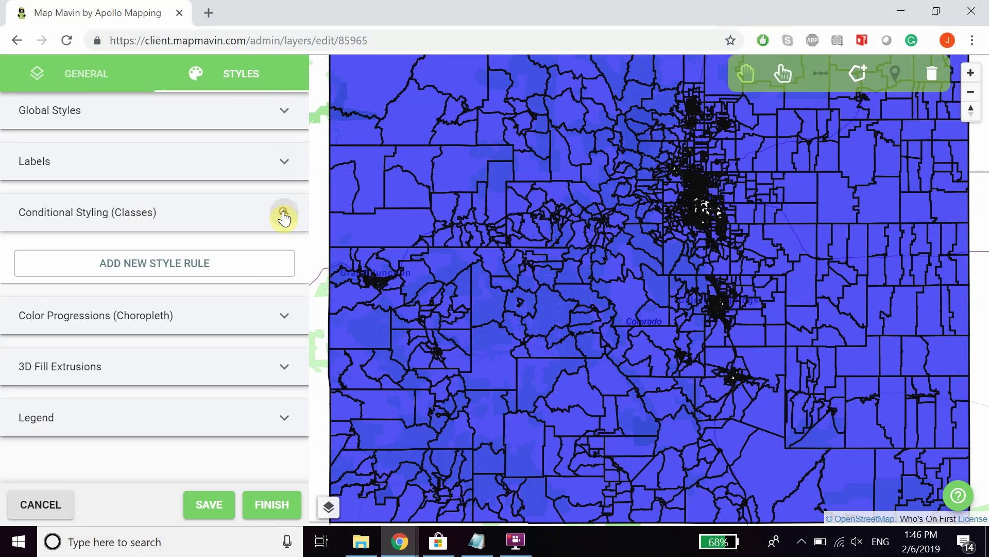
{"action": "left_click", "coordinate": [244, 266]}
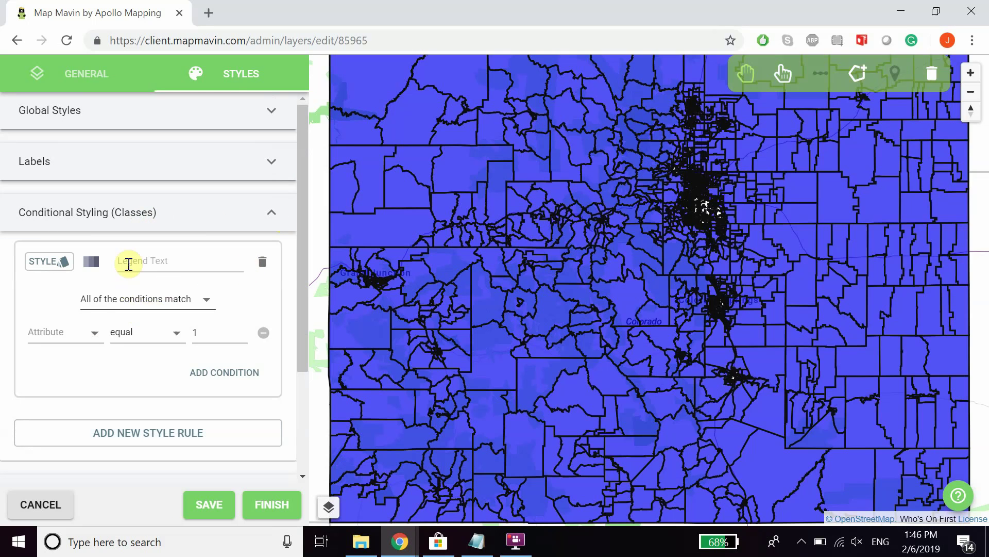
{"action": "left_click", "coordinate": [376, 228]}
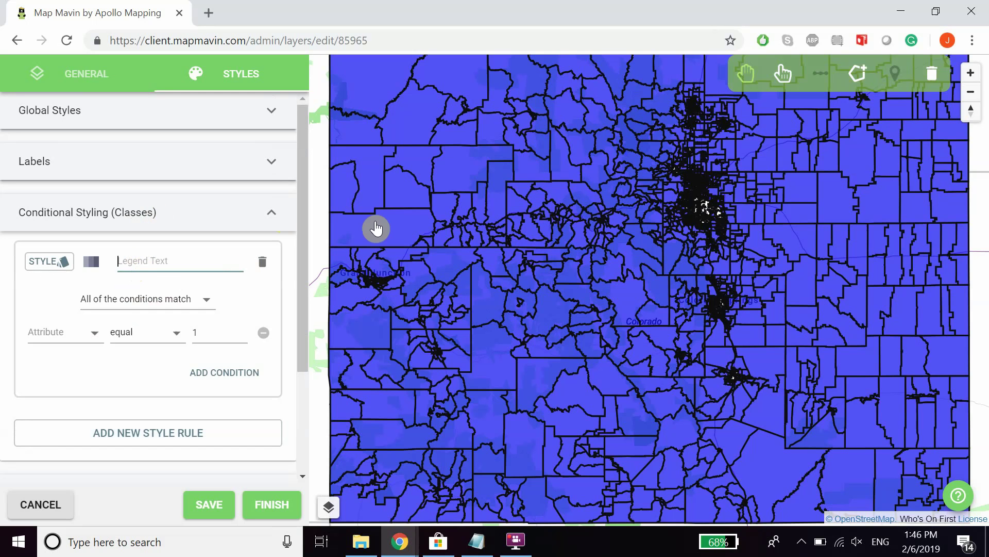
{"action": "type", "text": "Democrat"}
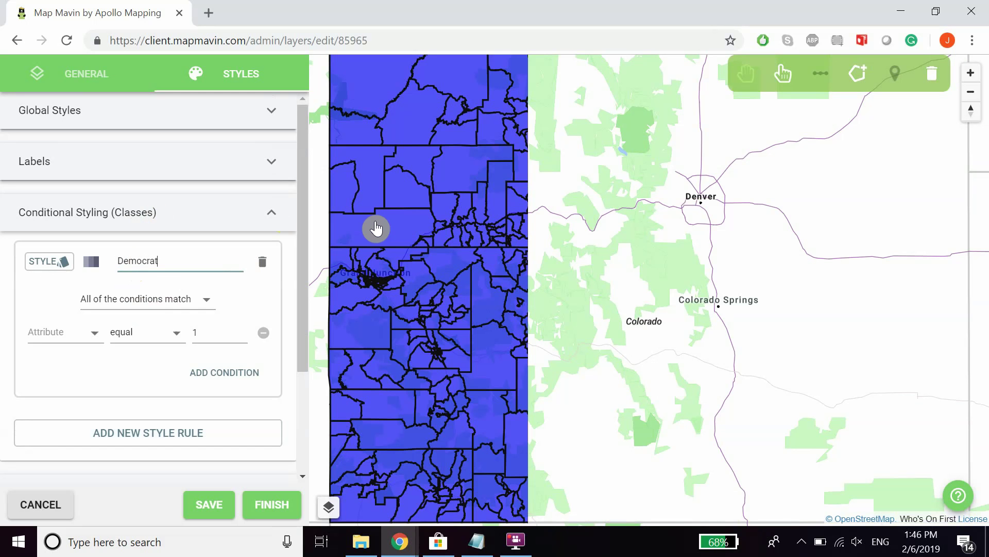
{"action": "type", "text": "ic Votes"}
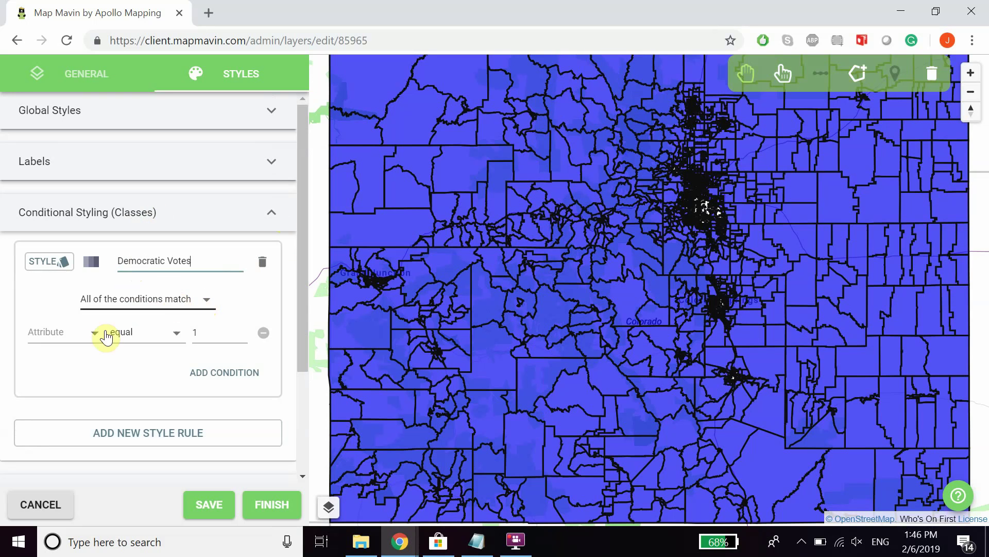
- Make the Democratic Votes rule match any of its conditions, with the condition PRES08__D greater than 500
{"action": "left_click", "coordinate": [134, 307]}
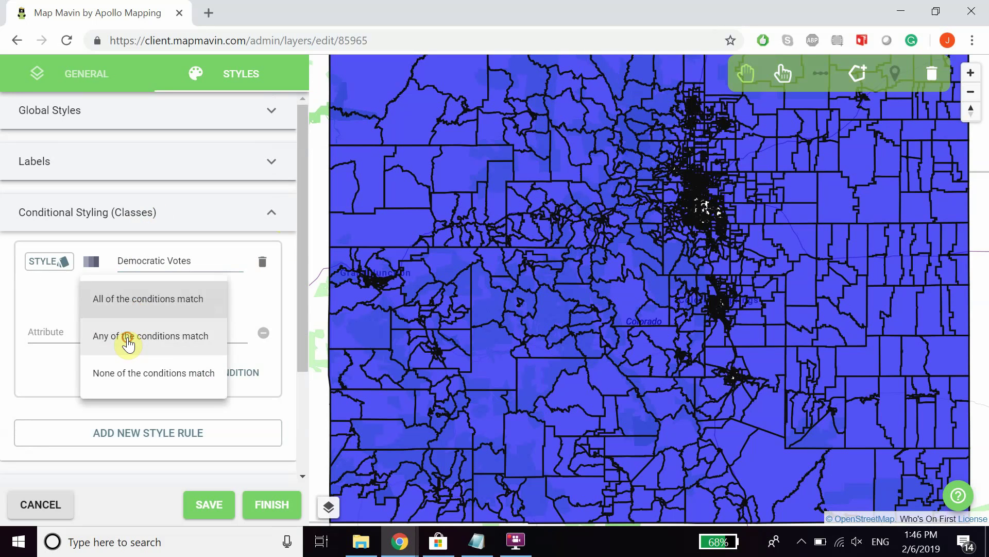
{"action": "left_click", "coordinate": [128, 343]}
{"action": "left_click", "coordinate": [69, 339]}
{"action": "scroll", "coordinate": [77, 369], "scroll_direction": "down", "scroll_amount": 5}
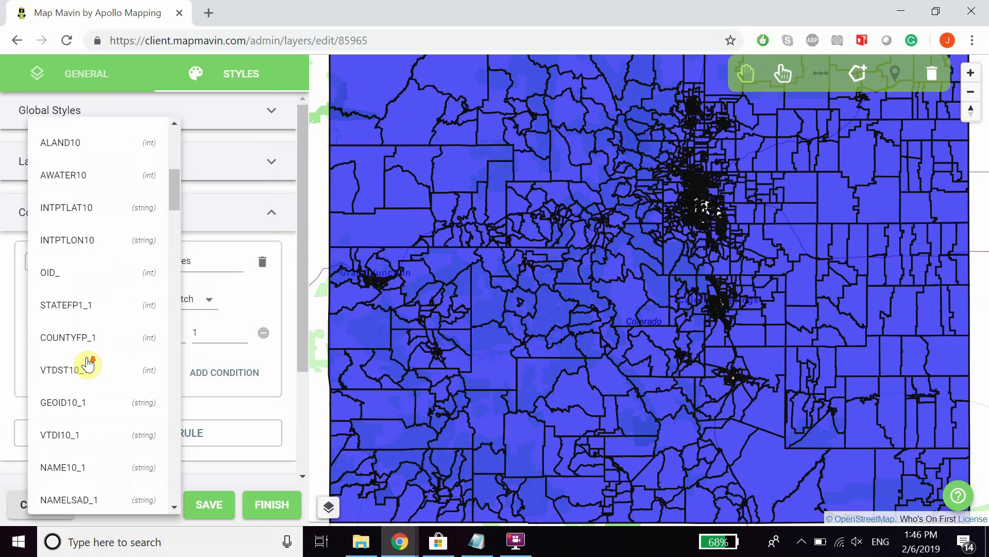
{"action": "scroll", "coordinate": [88, 364], "scroll_direction": "down", "scroll_amount": 9}
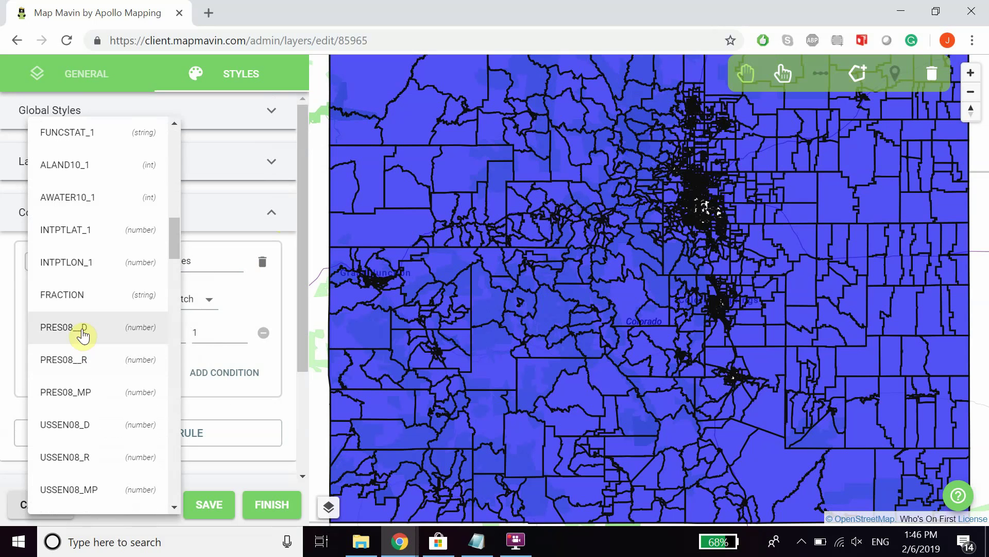
{"action": "left_click", "coordinate": [83, 335]}
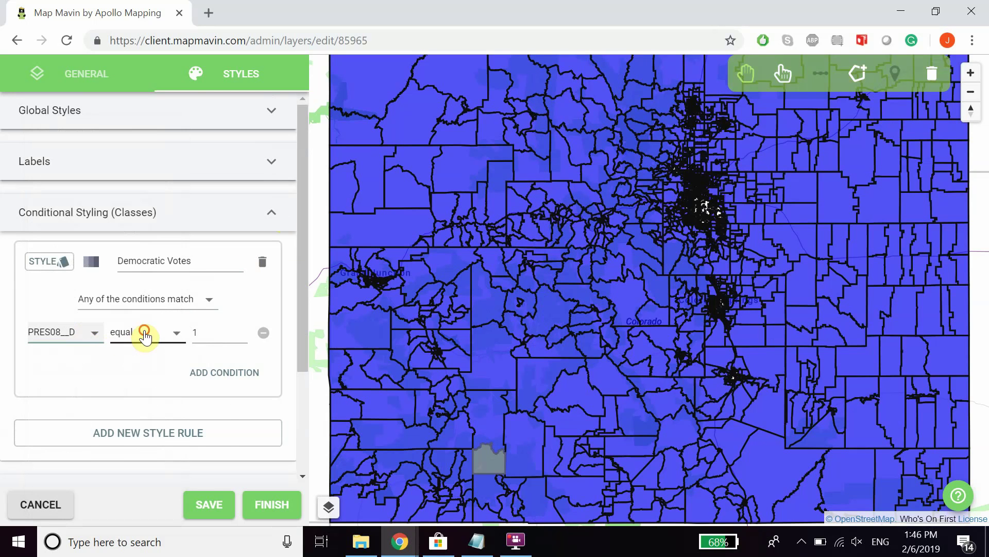
{"action": "left_click", "coordinate": [145, 334]}
{"action": "left_click", "coordinate": [161, 396]}
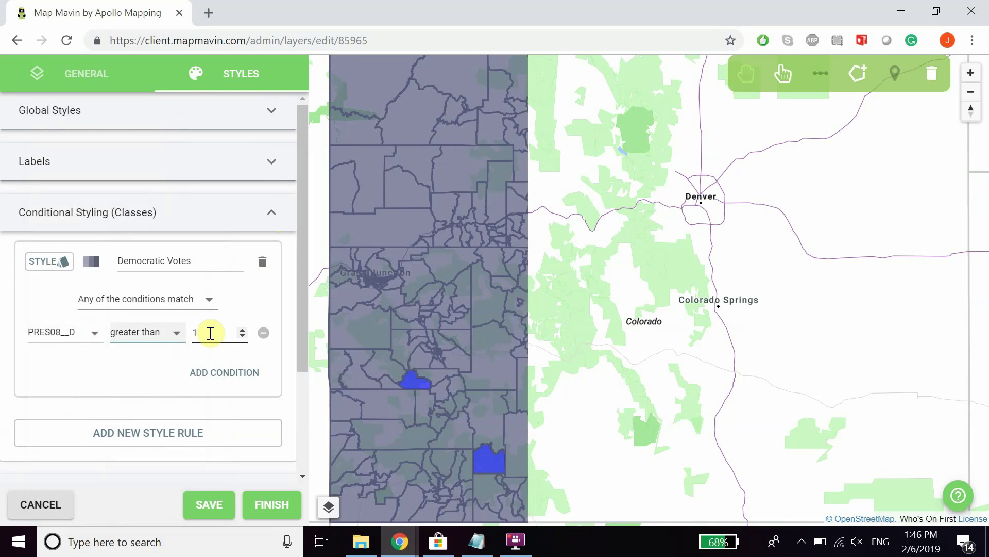
{"action": "double_click", "coordinate": [211, 333]}
{"action": "type", "text": "500"}
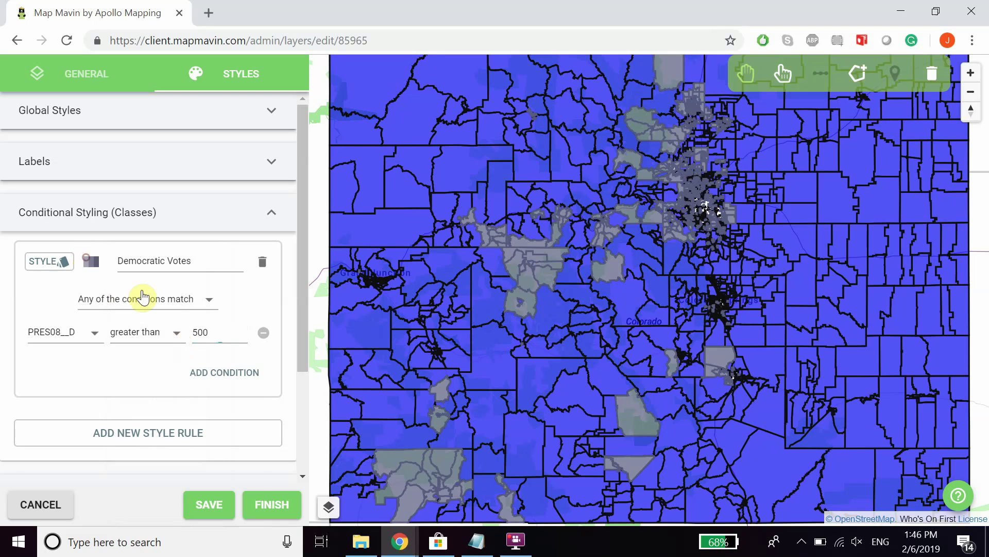
- Set the Democratic Votes rule's polygon fill color to red, rgba(230, 10, 16, 0.7), and close its style settings
{"action": "left_click", "coordinate": [49, 262]}
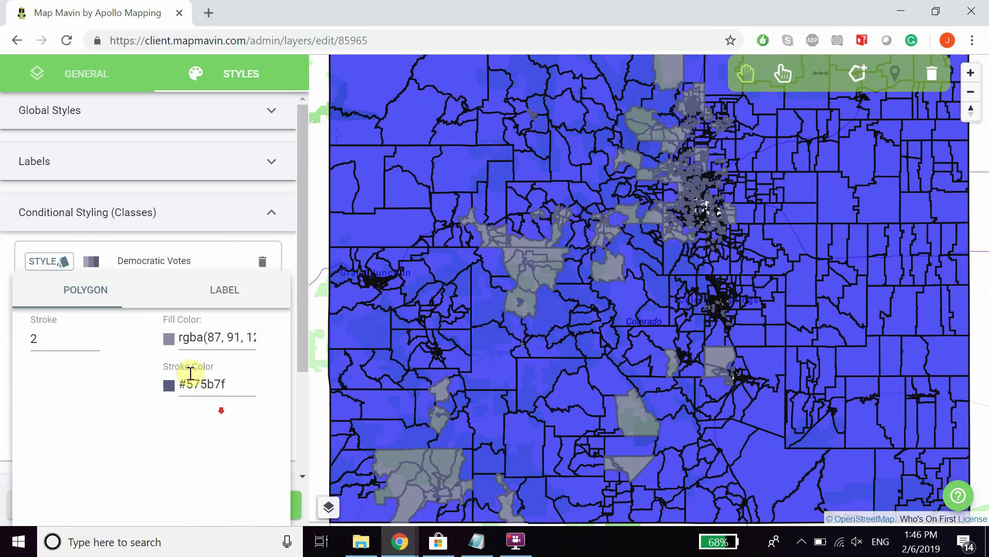
{"action": "left_click", "coordinate": [174, 338]}
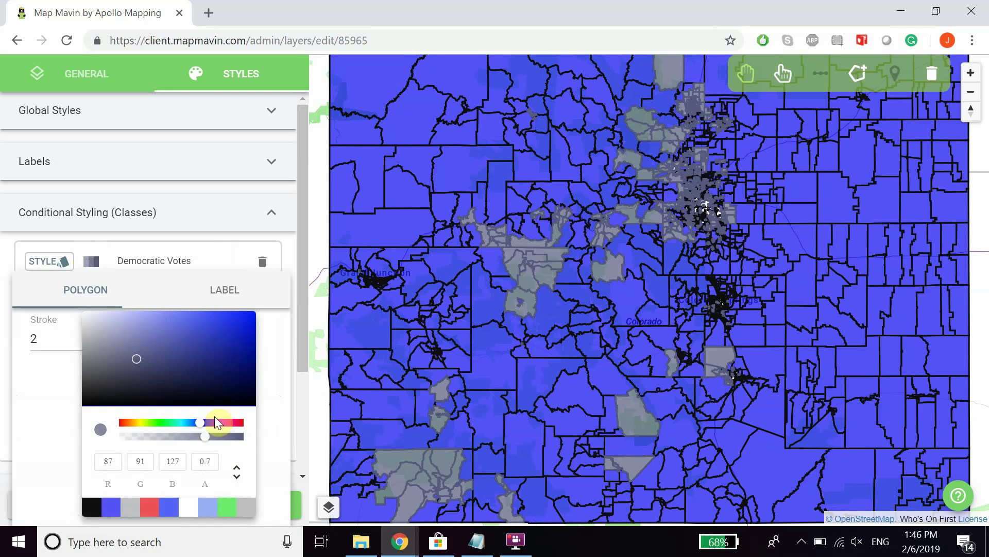
{"action": "left_click", "coordinate": [149, 508]}
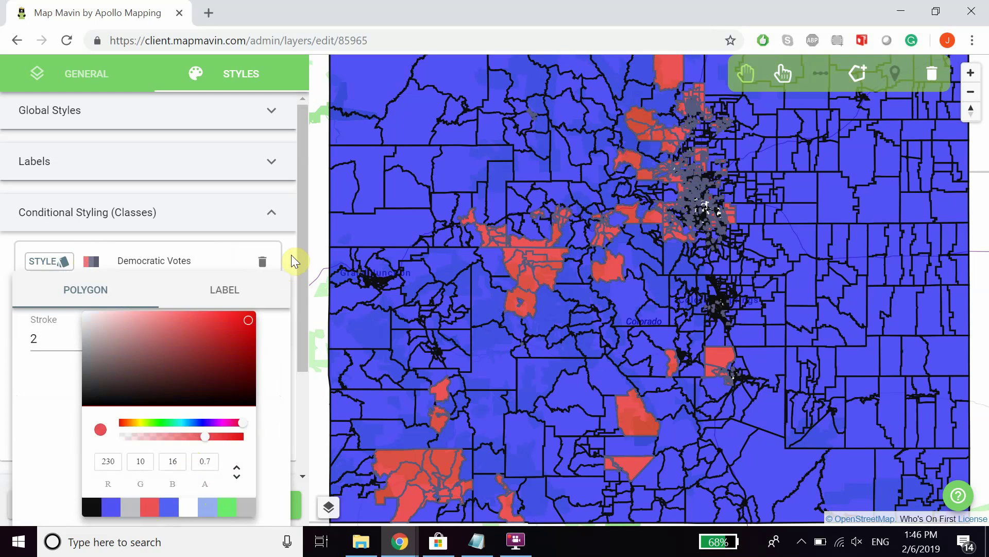
{"action": "left_click", "coordinate": [289, 249]}
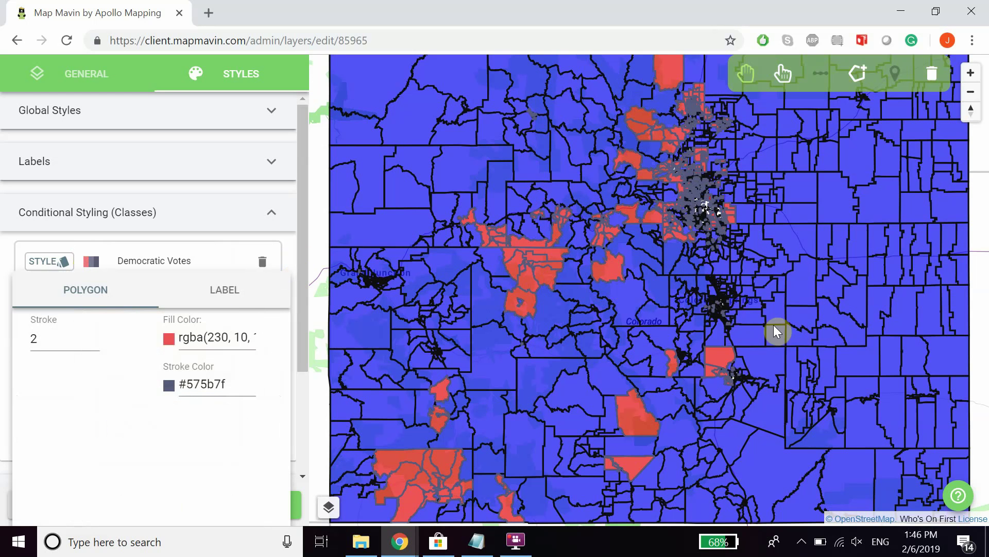
{"action": "left_click", "coordinate": [293, 251]}
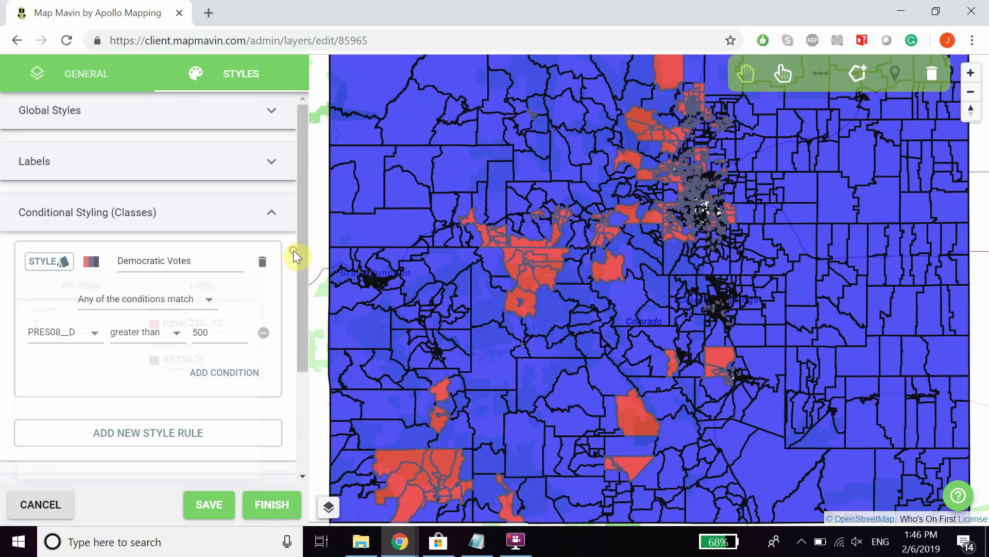
- Delete the Democratic Votes style rule and collapse the conditional styling settings
{"action": "left_click", "coordinate": [263, 263]}
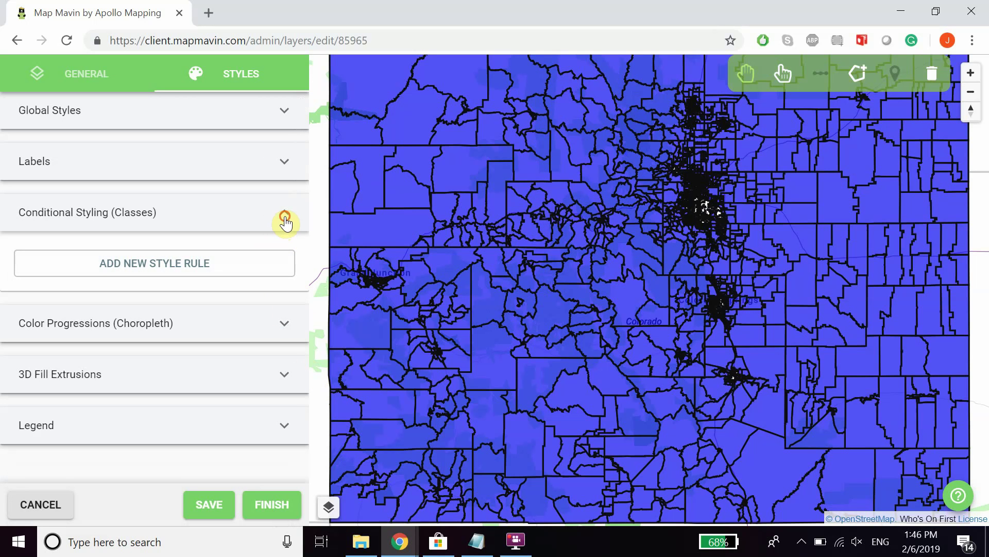
{"action": "left_click", "coordinate": [284, 217]}
- Apply a choropleth color progression to the layer based on the PRES08__D attribute
{"action": "left_click", "coordinate": [254, 269]}
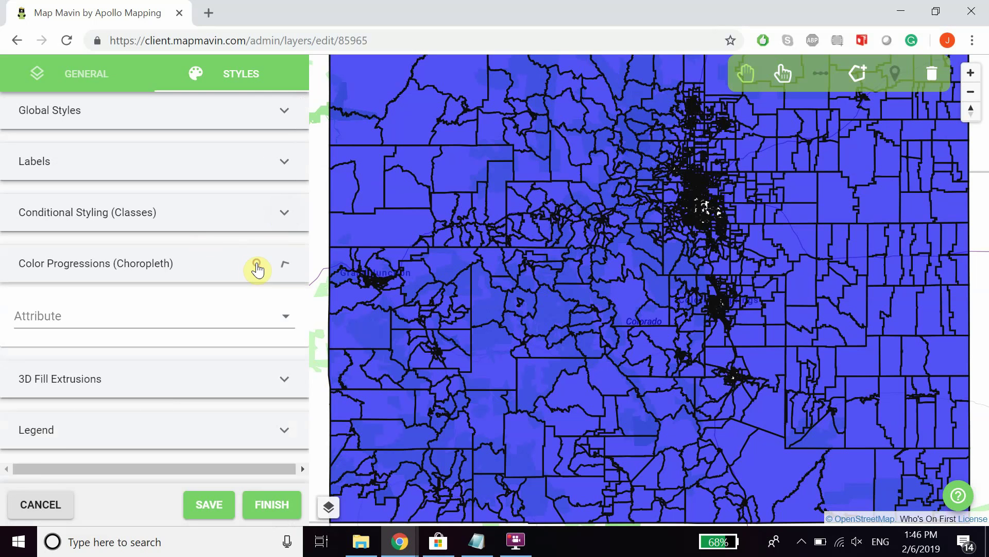
{"action": "left_click", "coordinate": [123, 319]}
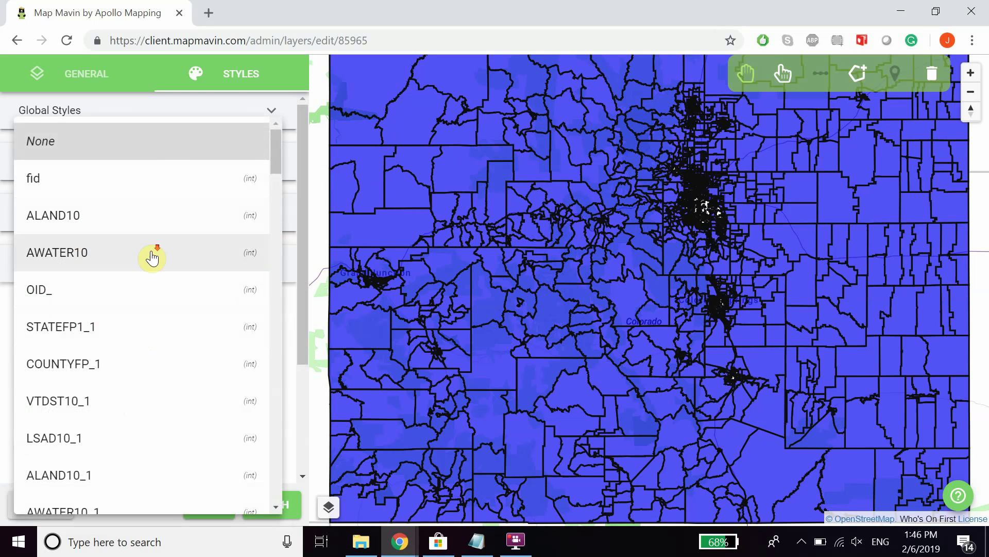
{"action": "scroll", "coordinate": [152, 258], "scroll_direction": "down", "scroll_amount": 5}
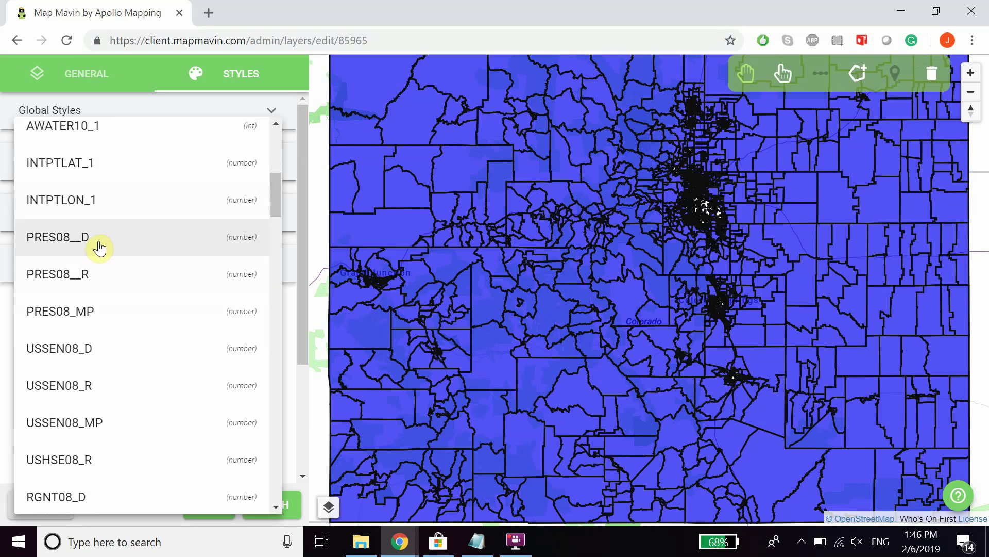
{"action": "left_click", "coordinate": [98, 243]}
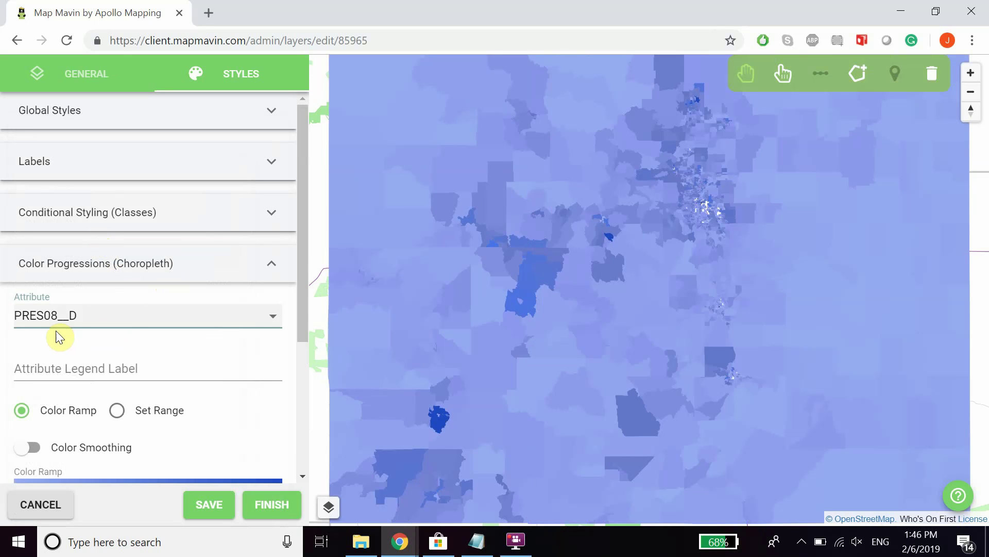
- Examine the color ramps available for the choropleth and keep the blue ramp
{"action": "scroll", "coordinate": [217, 340], "scroll_direction": "down", "scroll_amount": 3}
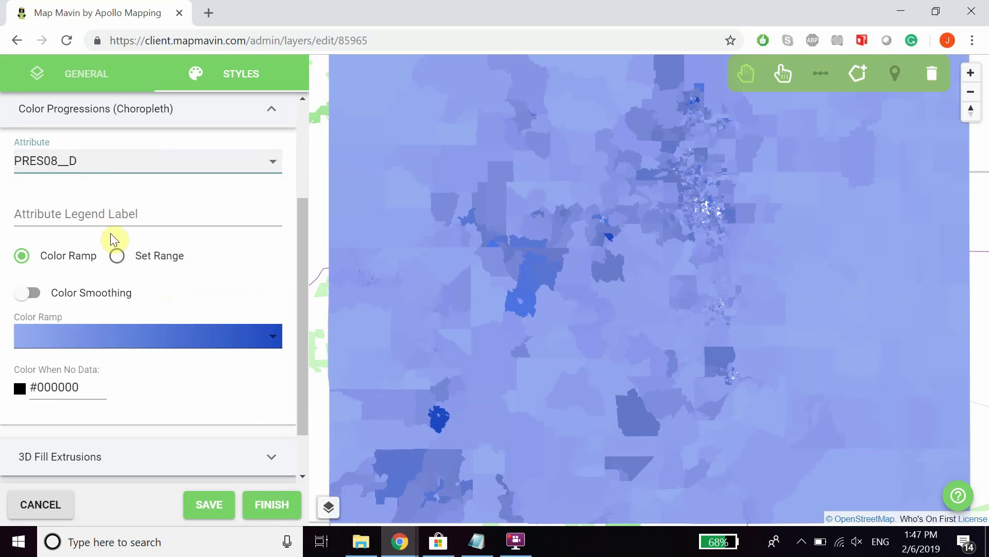
{"action": "left_click", "coordinate": [134, 332]}
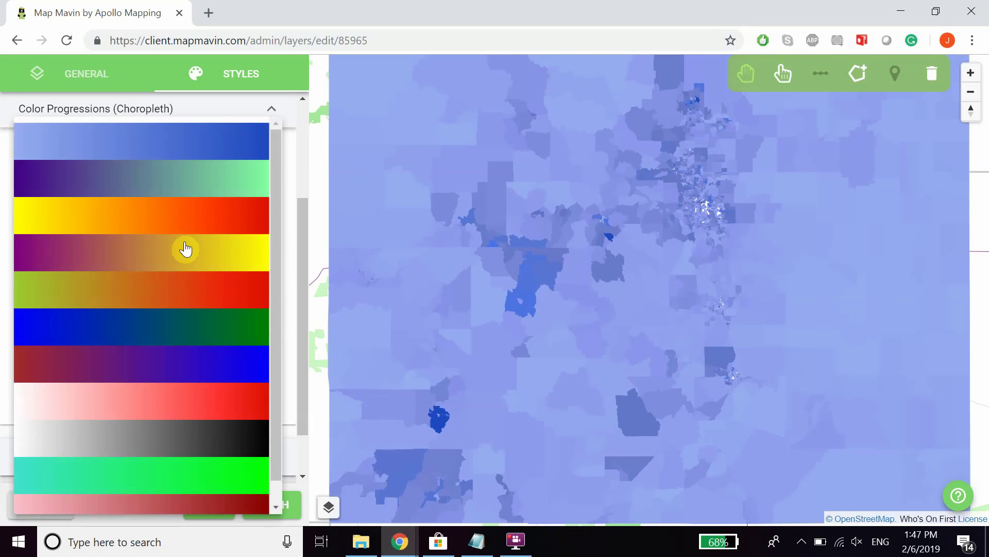
{"action": "left_click", "coordinate": [294, 164]}
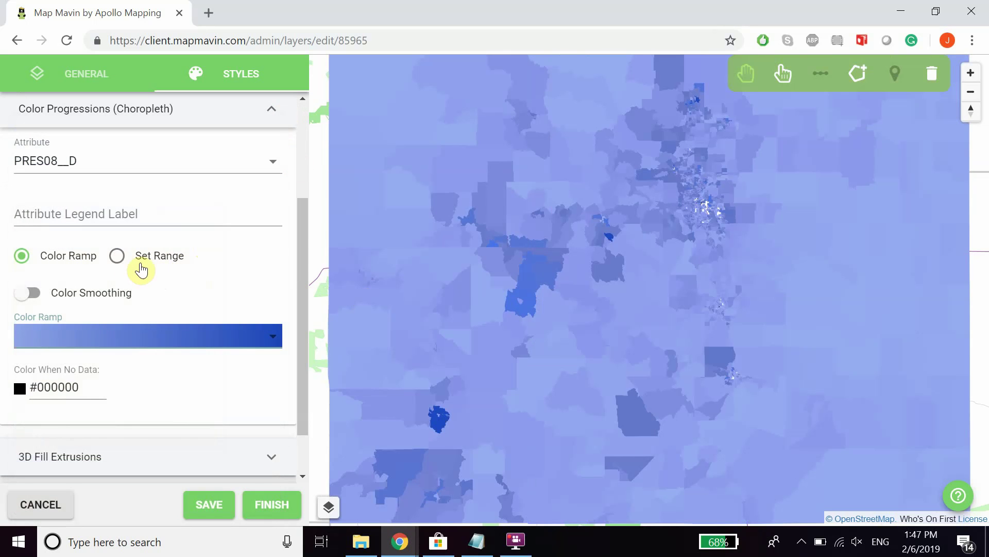
- Switch the choropleth from Color Ramp to Set Range and inspect its stops and the first stop's color picker
{"action": "left_click", "coordinate": [119, 256]}
{"action": "scroll", "coordinate": [62, 325], "scroll_direction": "down", "scroll_amount": 1}
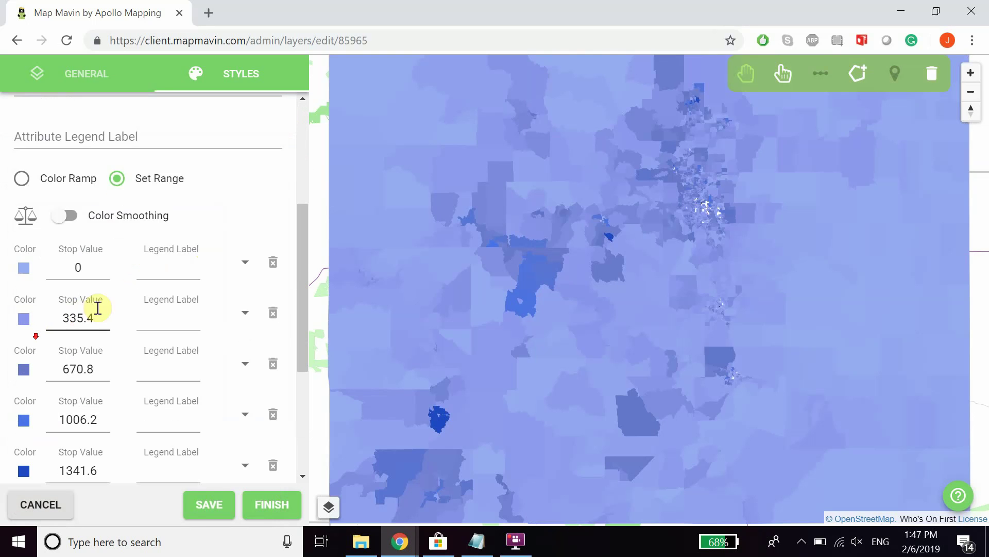
{"action": "scroll", "coordinate": [62, 330], "scroll_direction": "down", "scroll_amount": 2}
{"action": "scroll", "coordinate": [48, 320], "scroll_direction": "up", "scroll_amount": 3}
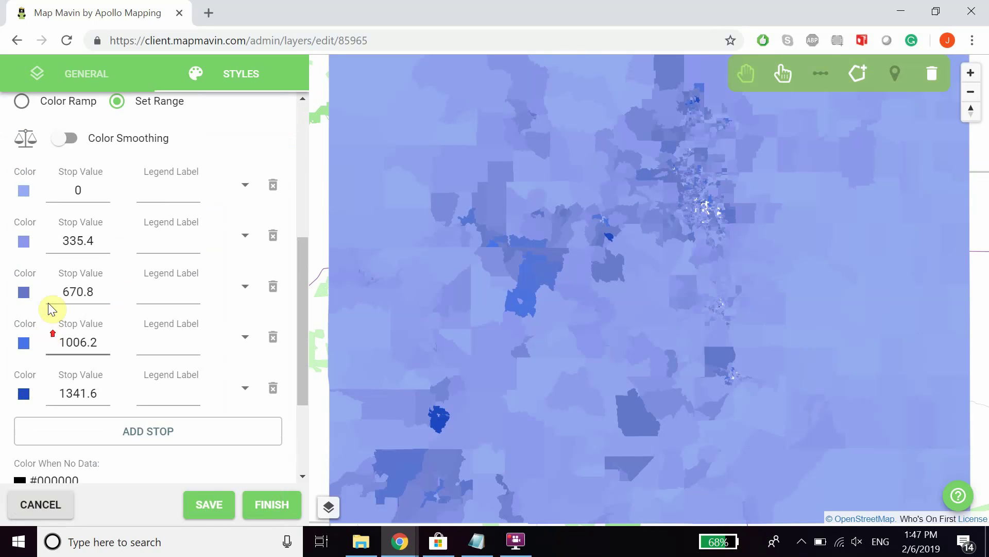
{"action": "left_click", "coordinate": [24, 344]}
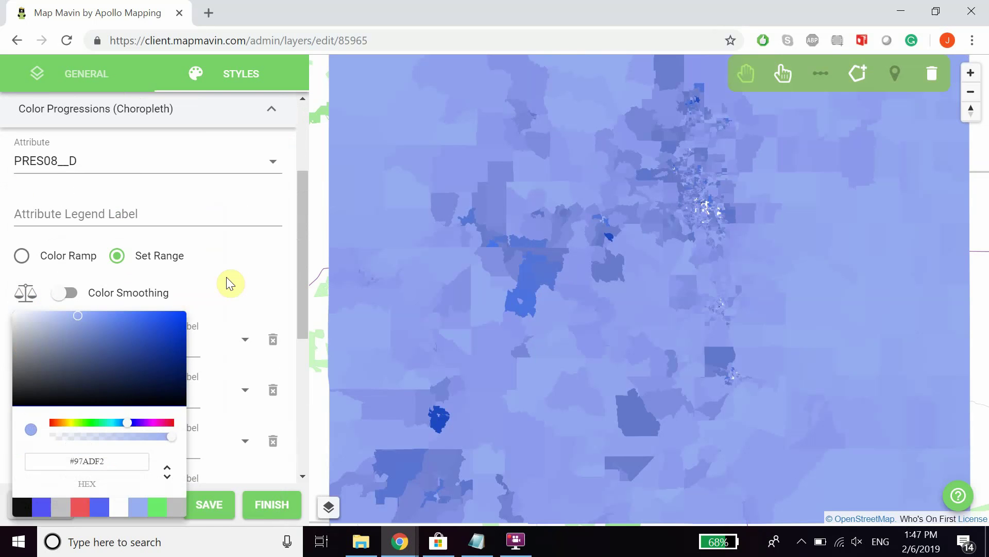
{"action": "left_click", "coordinate": [137, 344]}
{"action": "scroll", "coordinate": [201, 309], "scroll_direction": "down", "scroll_amount": 1}
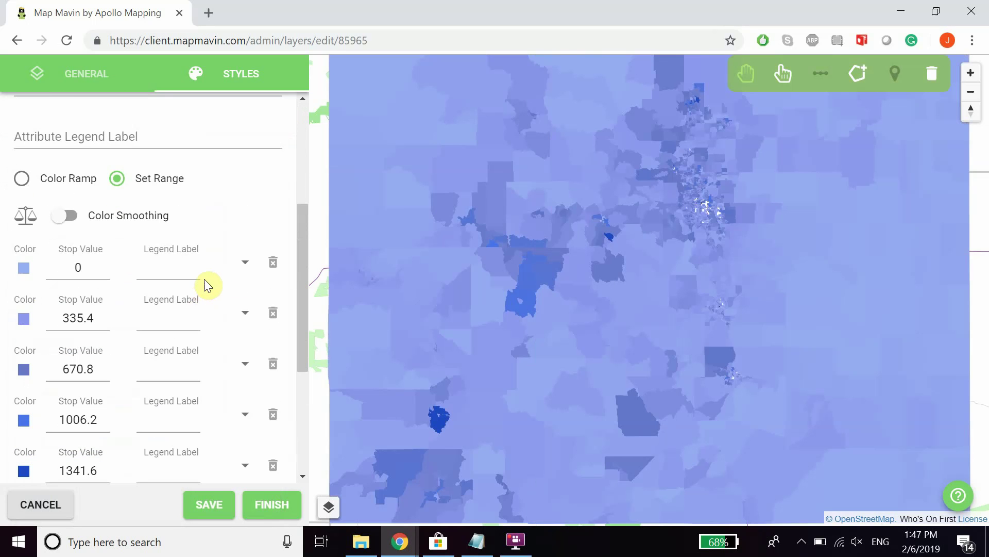
- Set the polygon stroke color of the choropleth's first stop (value 0) to near-black #010512
{"action": "left_click", "coordinate": [166, 266]}
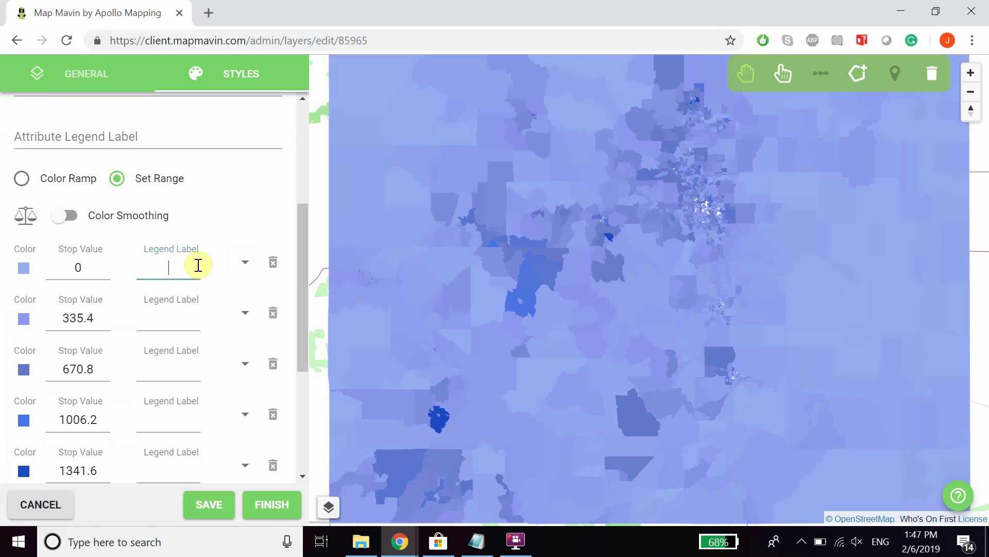
{"action": "left_click", "coordinate": [246, 261]}
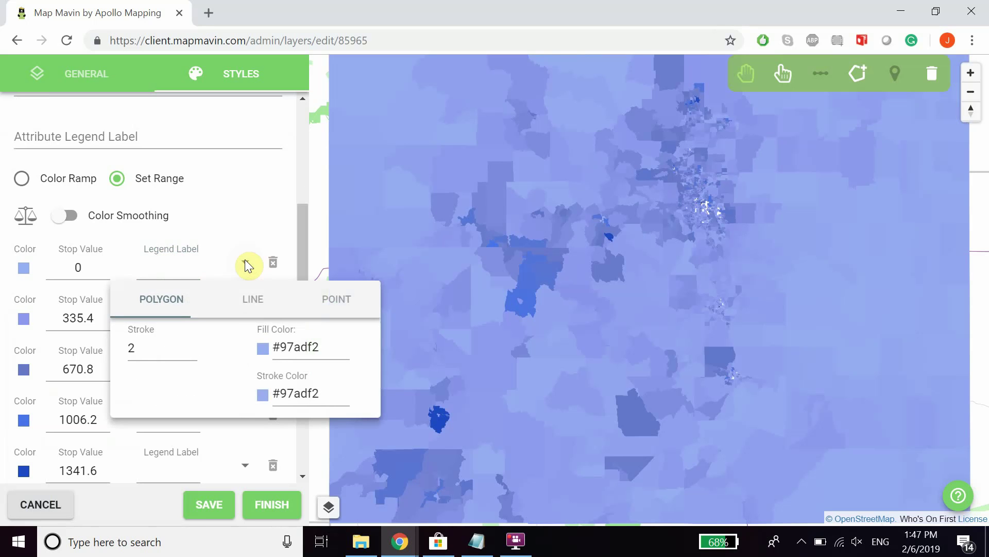
{"action": "left_click", "coordinate": [261, 395]}
{"action": "left_click", "coordinate": [338, 400]}
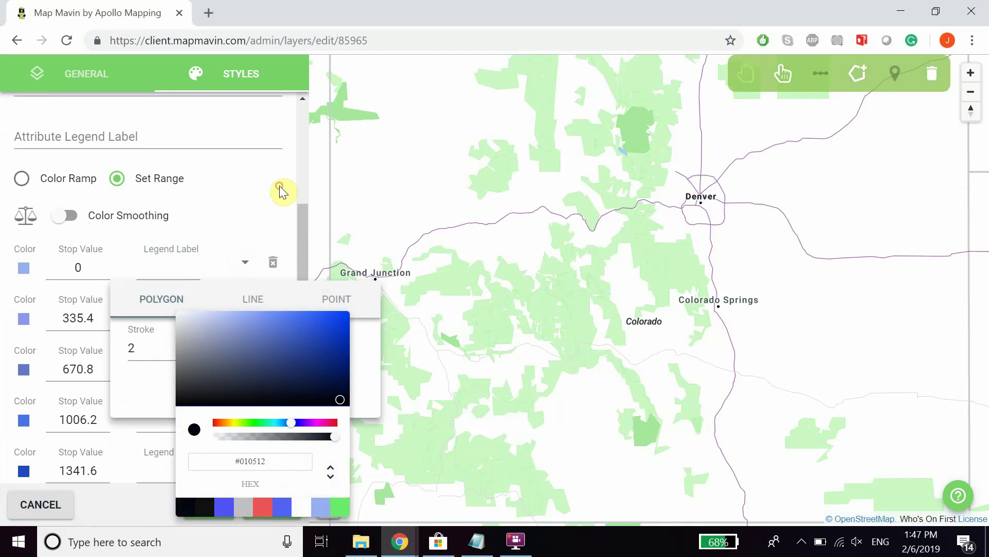
{"action": "left_click", "coordinate": [279, 186]}
{"action": "left_click", "coordinate": [277, 183]}
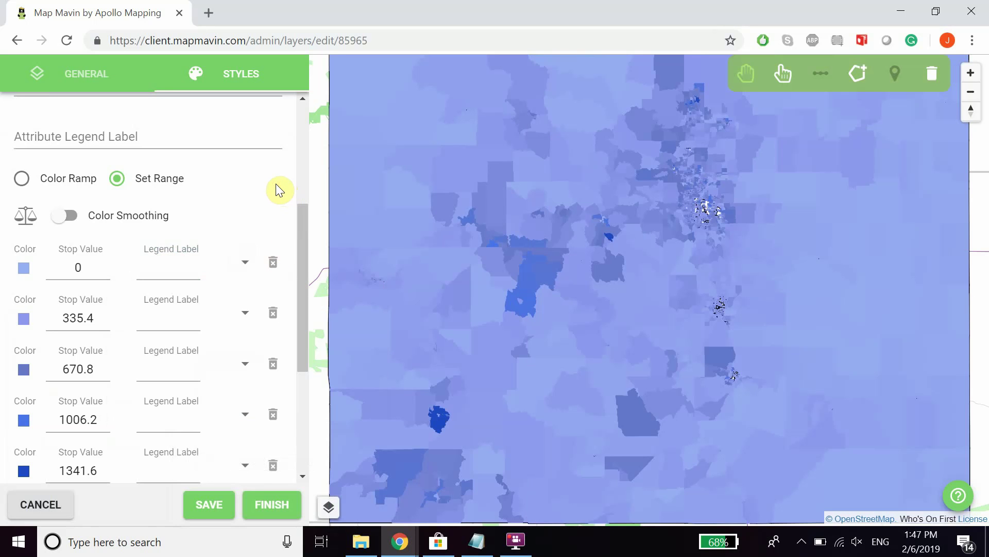
- Change the choropleth's no-data color to off-white #F5EDED and lower its opacity to fully transparent
{"action": "scroll", "coordinate": [248, 300], "scroll_direction": "down", "scroll_amount": 3}
{"action": "scroll", "coordinate": [272, 248], "scroll_direction": "up", "scroll_amount": 3}
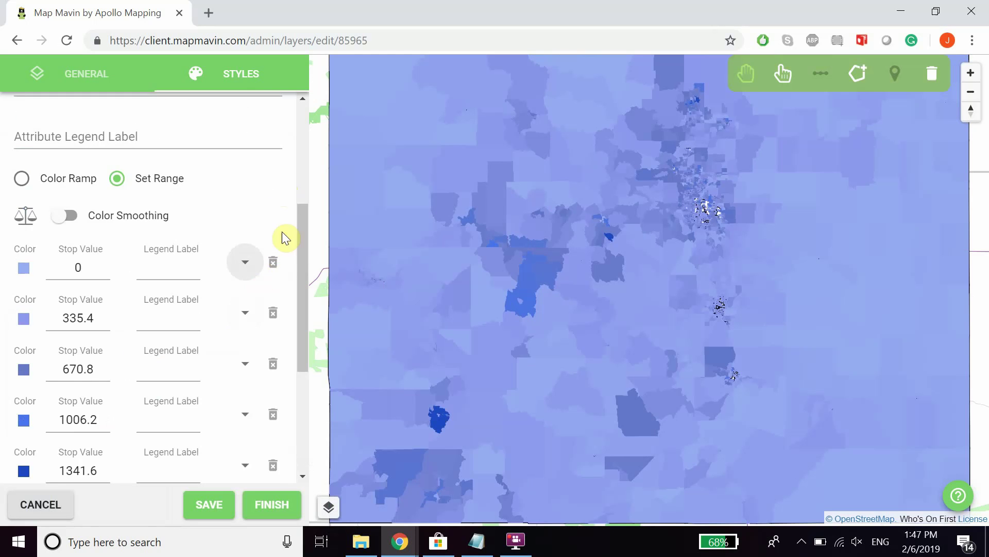
{"action": "scroll", "coordinate": [229, 309], "scroll_direction": "down", "scroll_amount": 4}
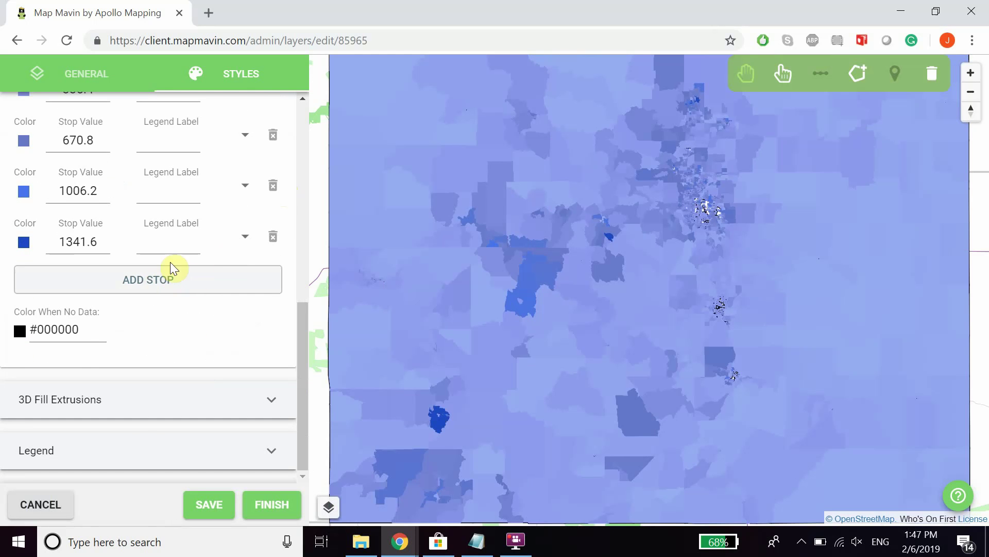
{"action": "scroll", "coordinate": [181, 260], "scroll_direction": "up", "scroll_amount": 3}
{"action": "scroll", "coordinate": [177, 276], "scroll_direction": "down", "scroll_amount": 2}
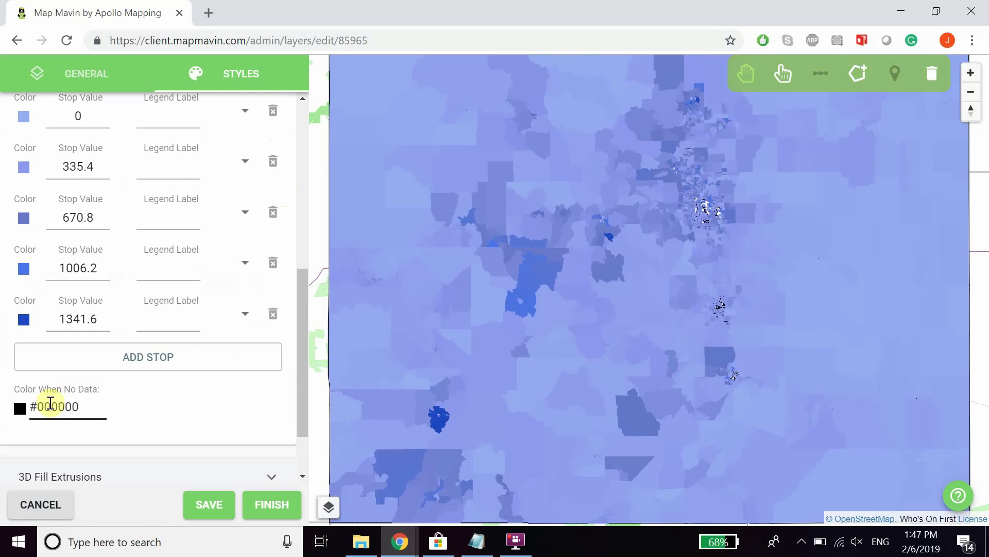
{"action": "left_click", "coordinate": [23, 407]}
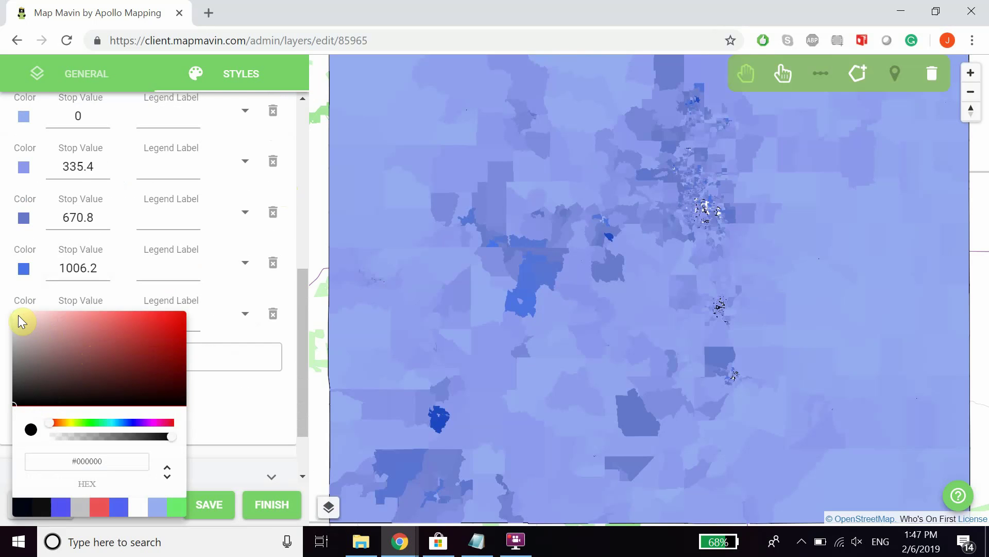
{"action": "left_click", "coordinate": [17, 320]}
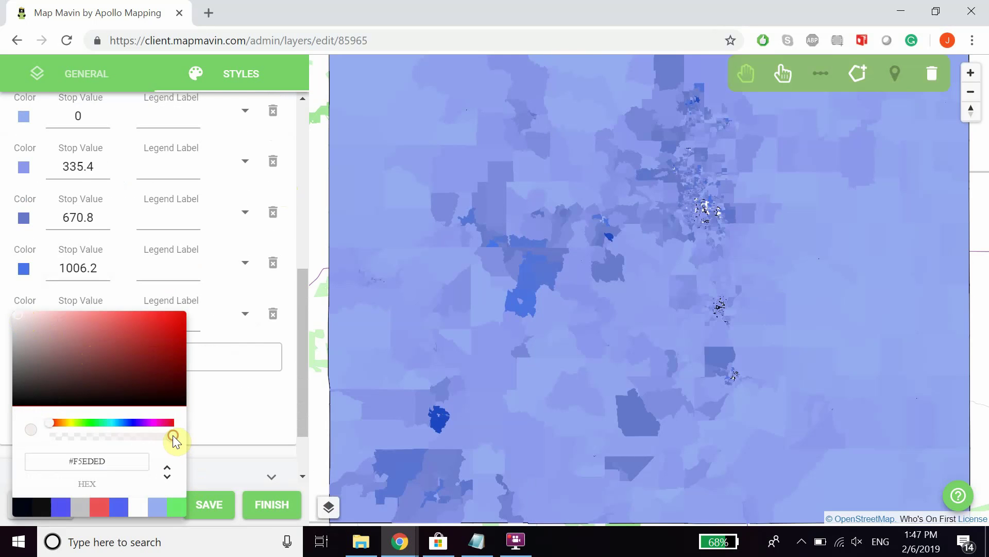
{"action": "left_click_drag", "start_coordinate": [173, 437], "coordinate": [29, 436]}
{"action": "left_click", "coordinate": [243, 418]}
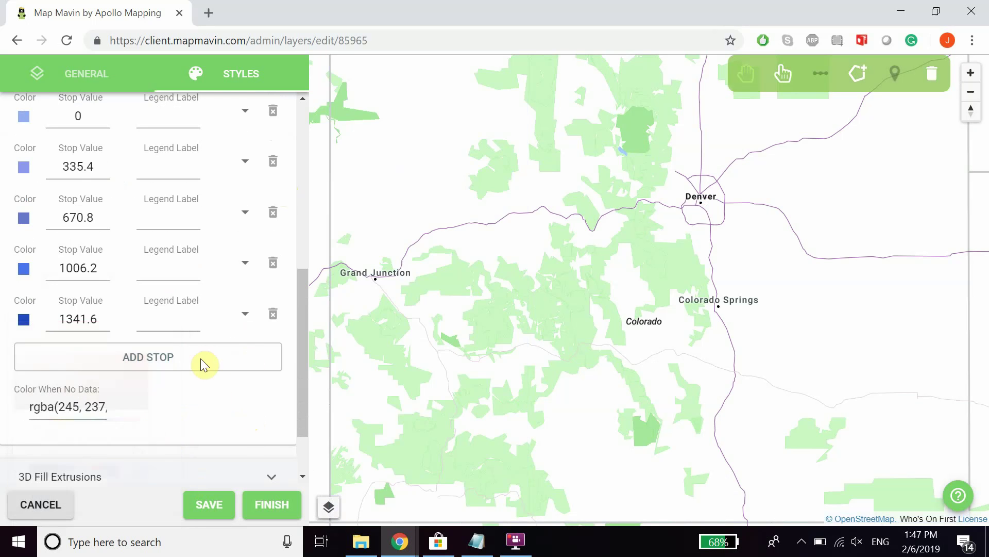
- Enter "Number of Democratic Votes" as the choropleth's attribute legend label and save the layer
{"action": "scroll", "coordinate": [199, 355], "scroll_direction": "up", "scroll_amount": 5}
{"action": "left_click", "coordinate": [109, 225]}
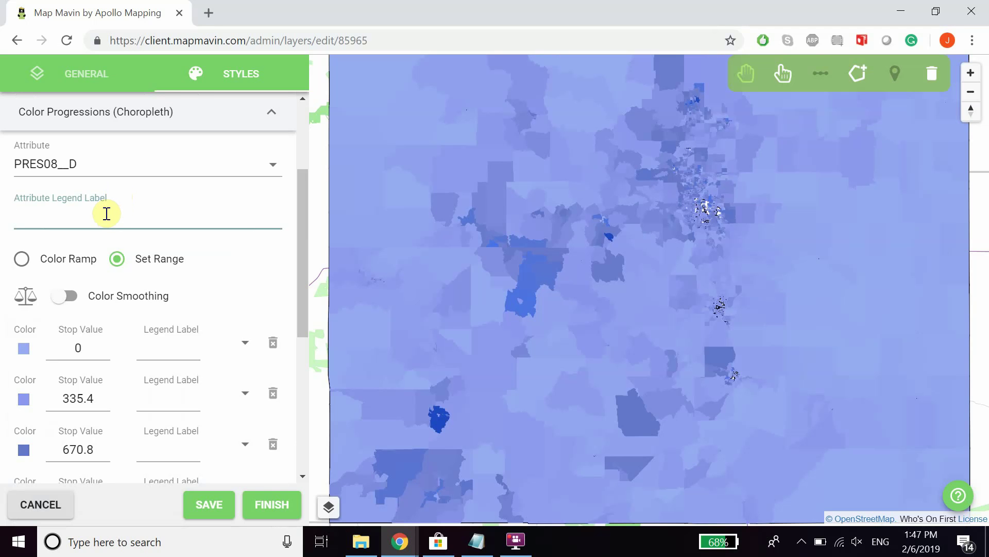
{"action": "type", "text": "Number"}
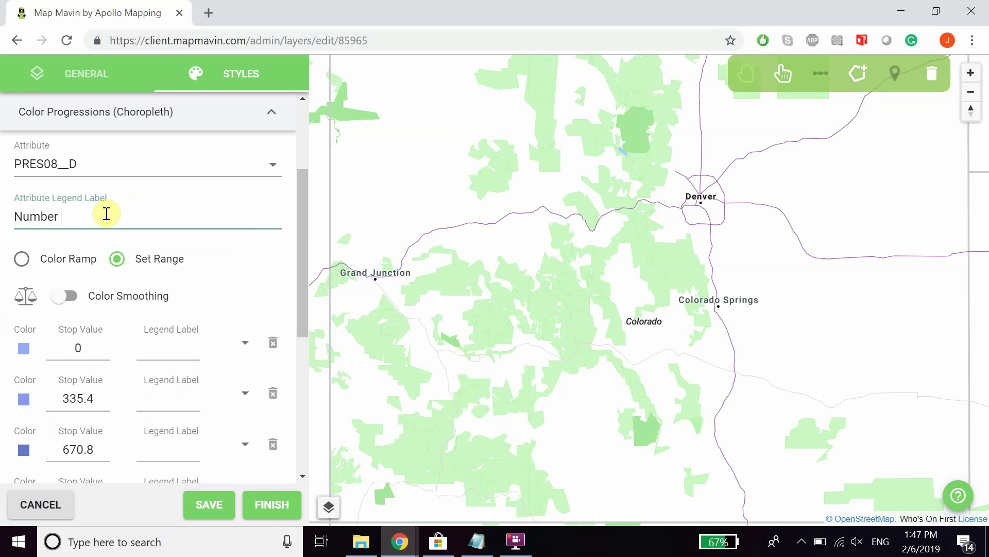
{"action": "type", "text": " of Democratic "}
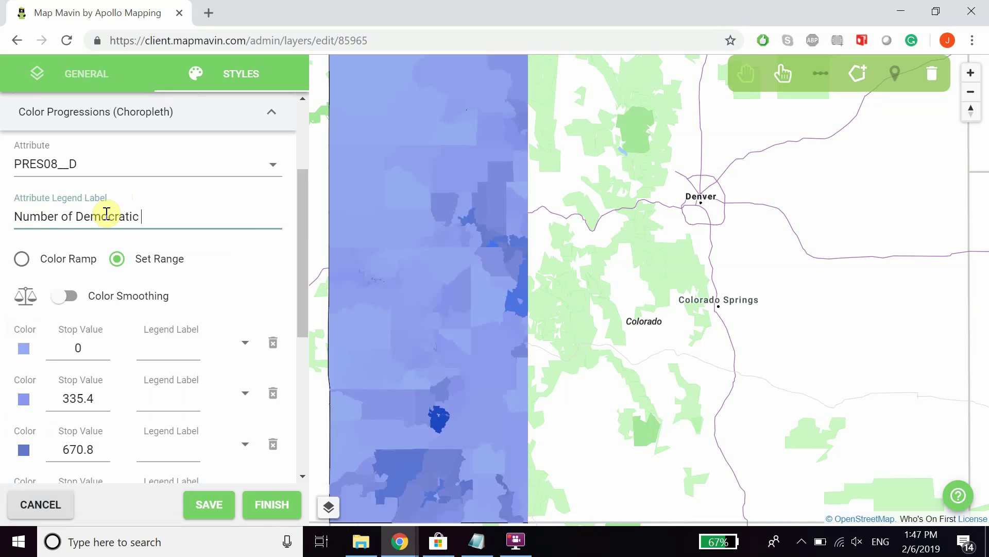
{"action": "type", "text": "Votes"}
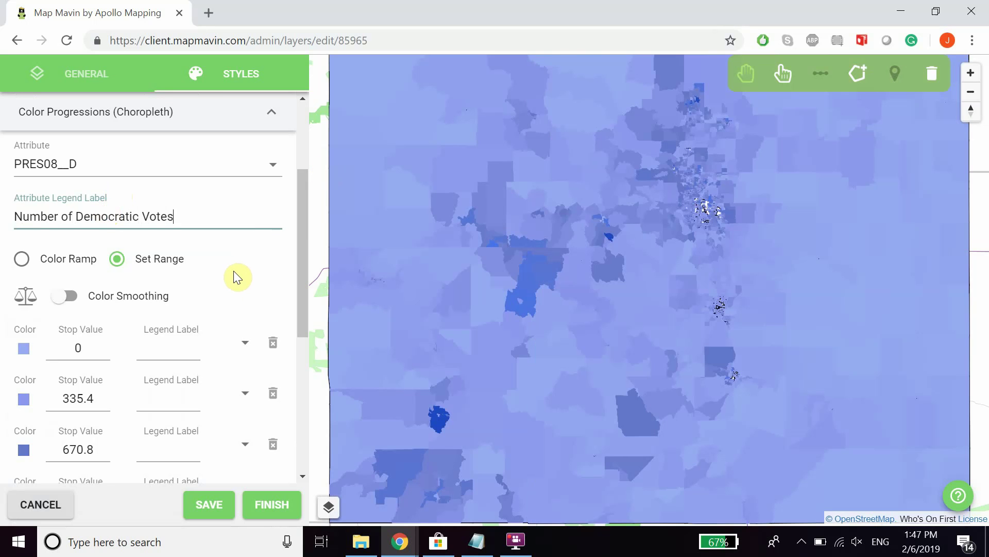
{"action": "scroll", "coordinate": [232, 275], "scroll_direction": "down", "scroll_amount": 6}
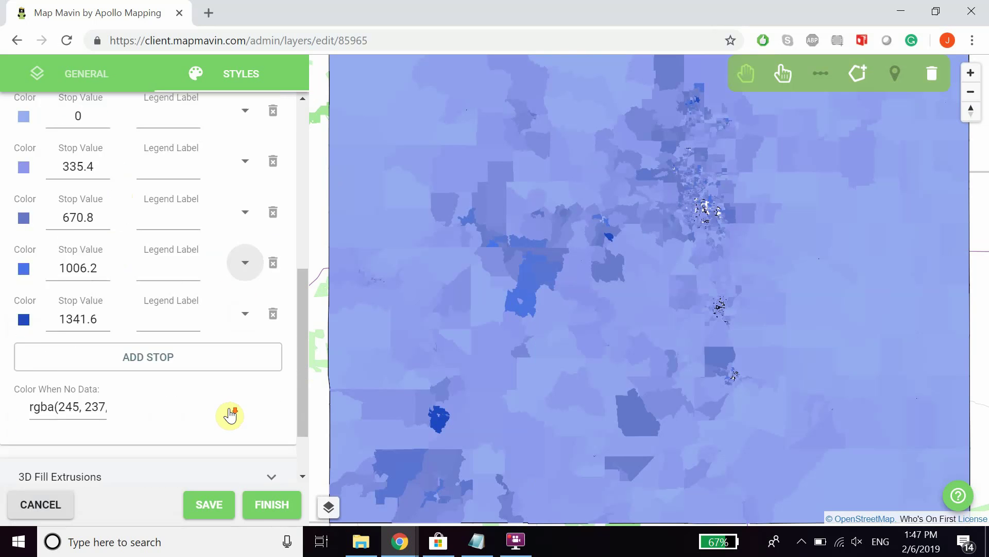
{"action": "left_click", "coordinate": [212, 504]}
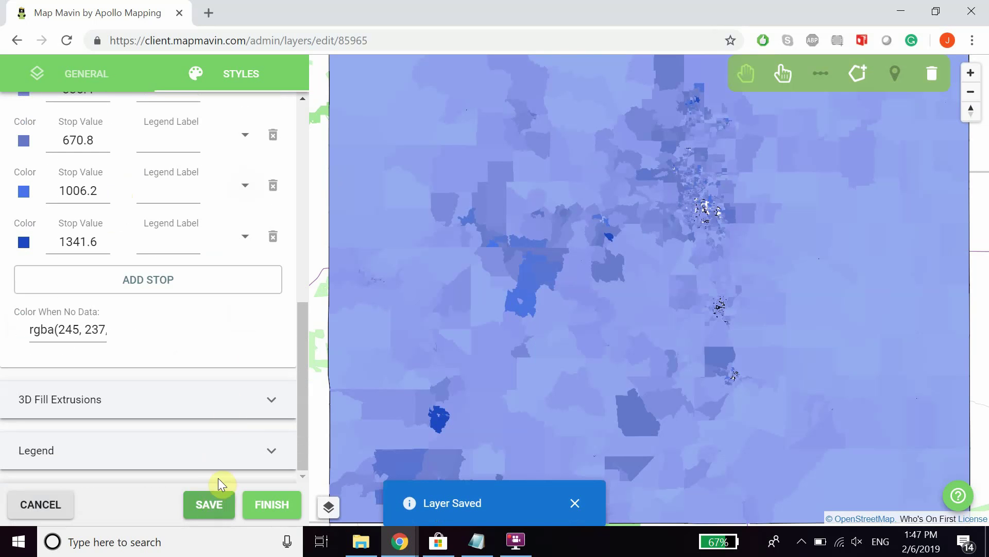
- Collapse the choropleth settings and look through the 3D fill extrusion and legend style options
{"action": "scroll", "coordinate": [221, 195], "scroll_direction": "up", "scroll_amount": 6}
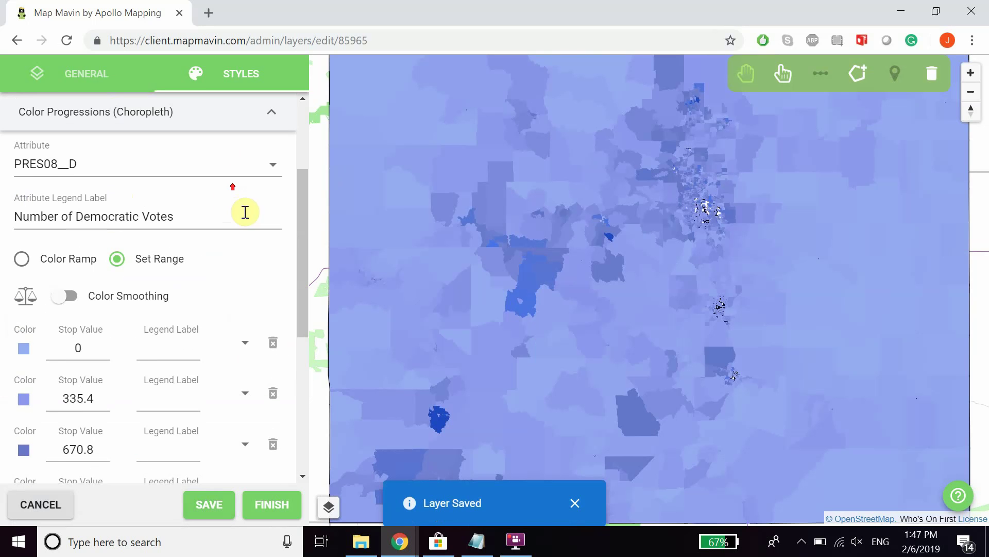
{"action": "left_click", "coordinate": [277, 129]}
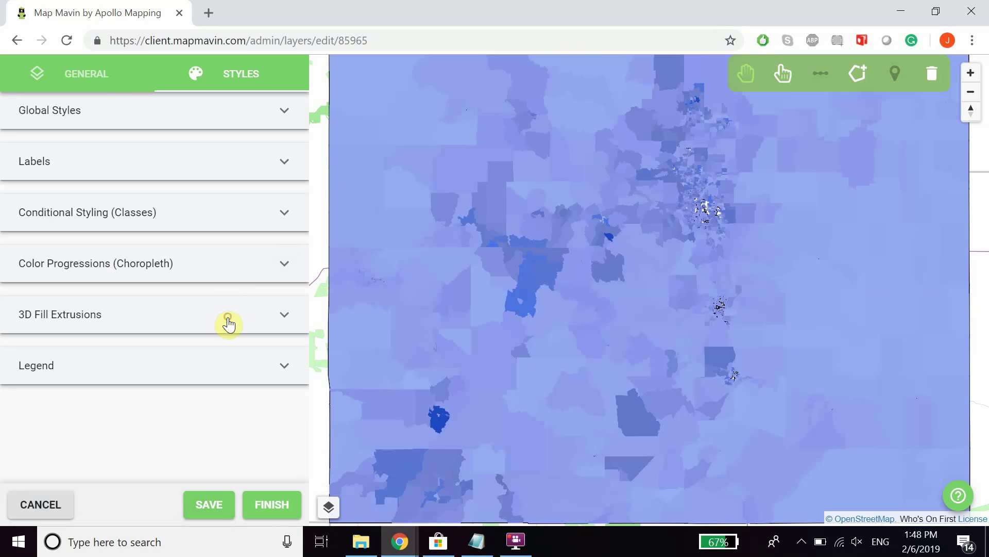
{"action": "left_click", "coordinate": [227, 322]}
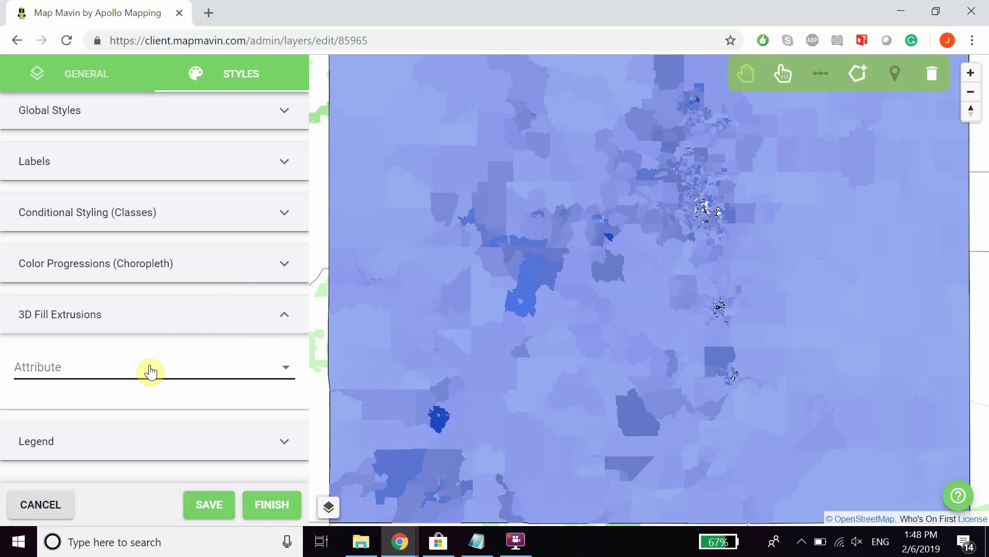
{"action": "left_click", "coordinate": [257, 312]}
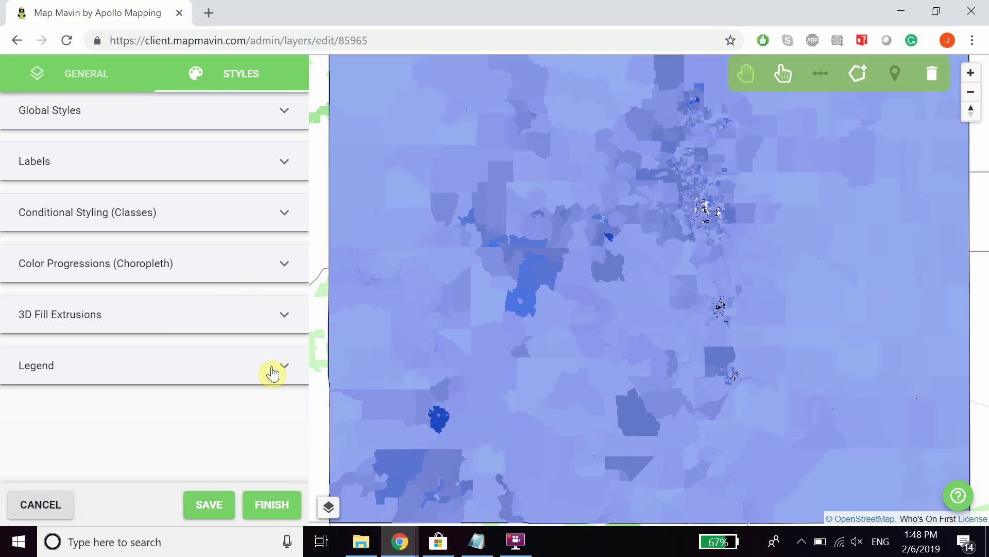
{"action": "left_click", "coordinate": [272, 366]}
{"action": "left_click", "coordinate": [268, 367]}
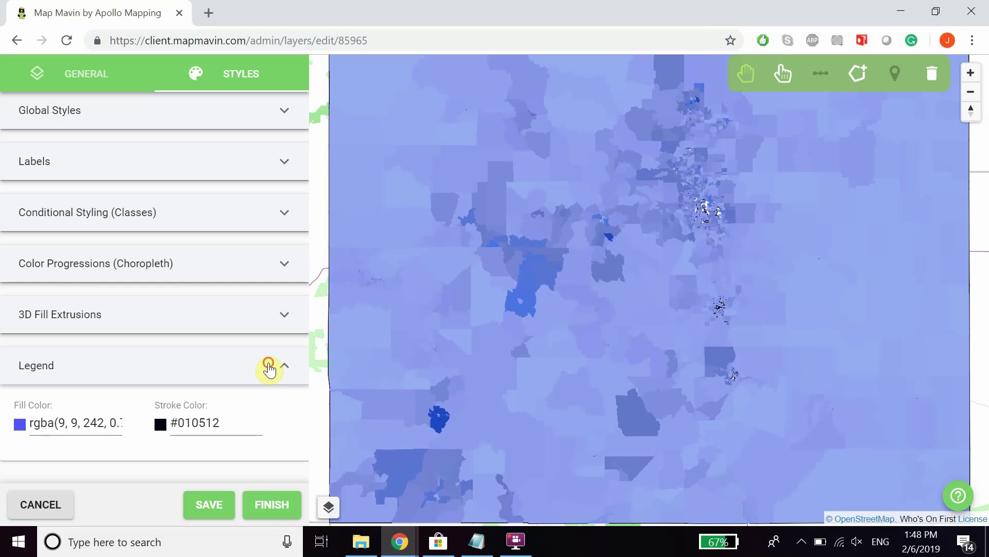
- Save and finish the layer styling, and reopen the Colorado 2008 Presidential Election Statistics layer from the layer list
{"action": "left_click", "coordinate": [212, 507]}
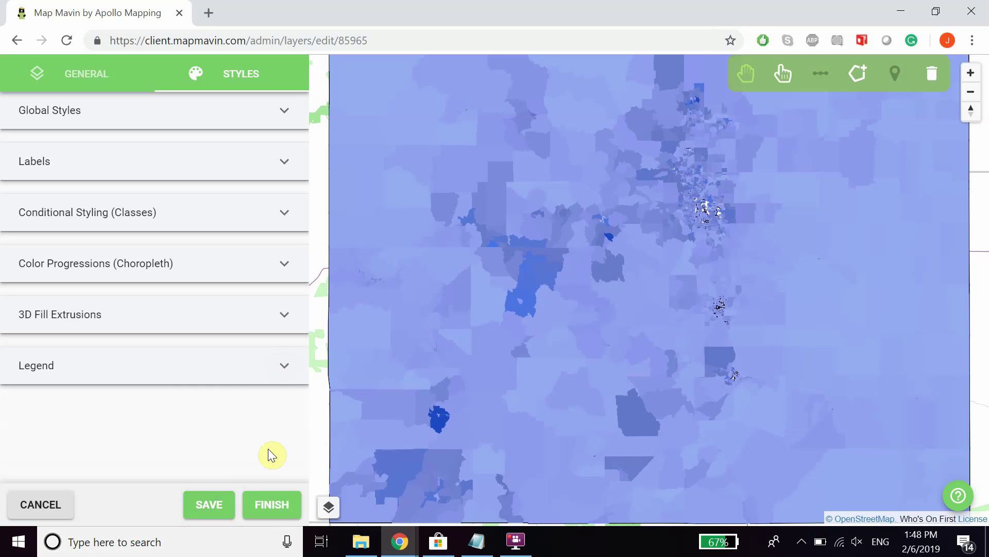
{"action": "left_click", "coordinate": [288, 504]}
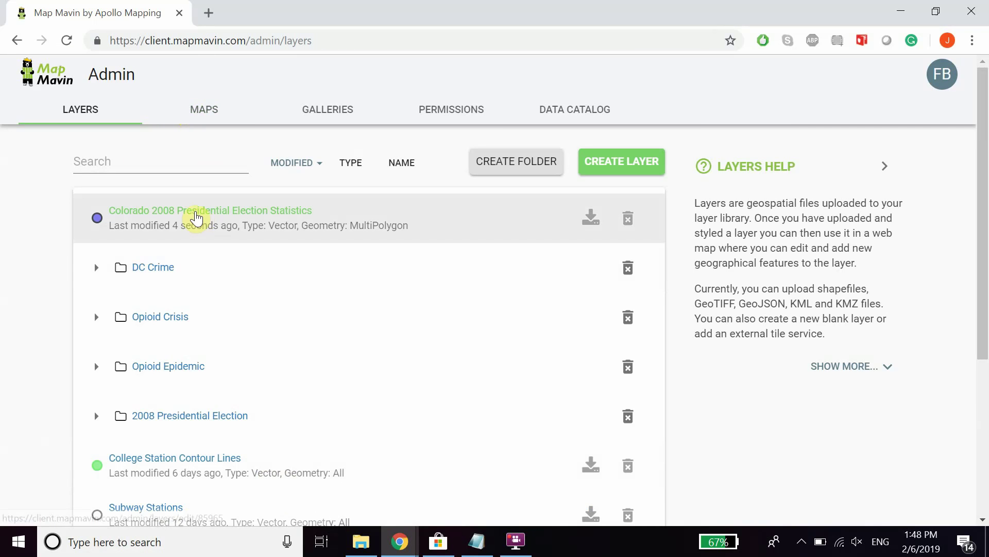
{"action": "left_click", "coordinate": [191, 214]}
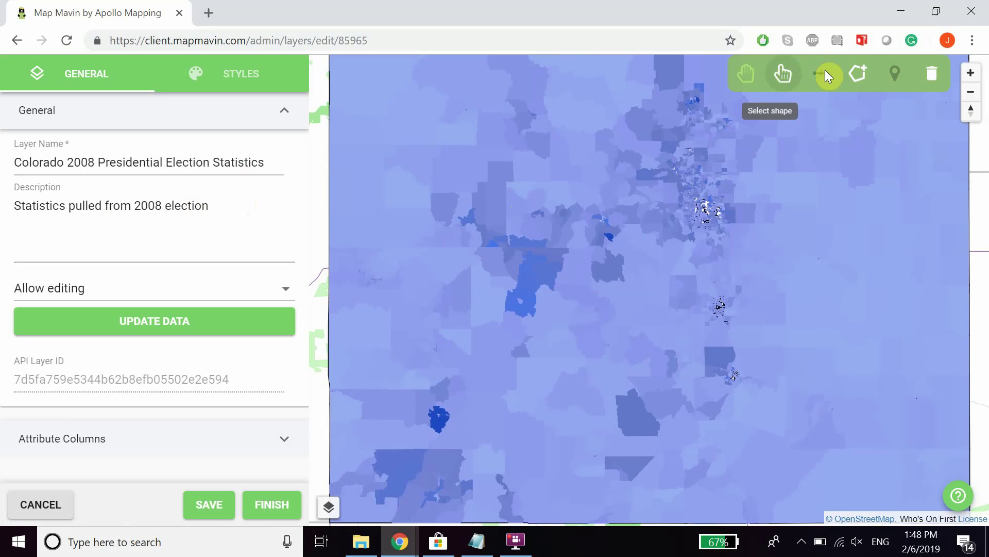
- Draw a small five-sided polygon in the northwestern part of the Colorado layer
{"action": "left_click", "coordinate": [858, 76]}
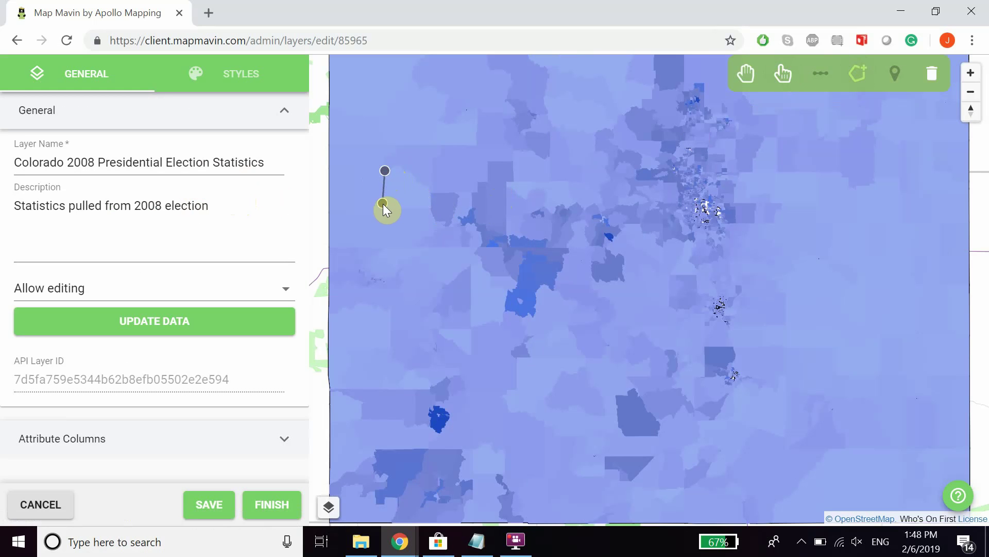
{"action": "left_click", "coordinate": [383, 203]}
{"action": "left_click", "coordinate": [428, 209]}
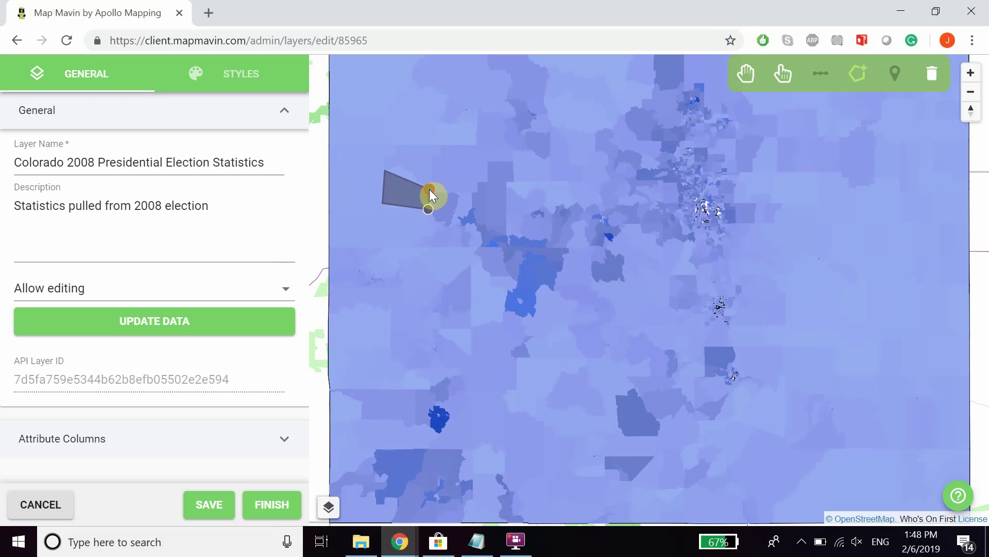
{"action": "left_click", "coordinate": [392, 166]}
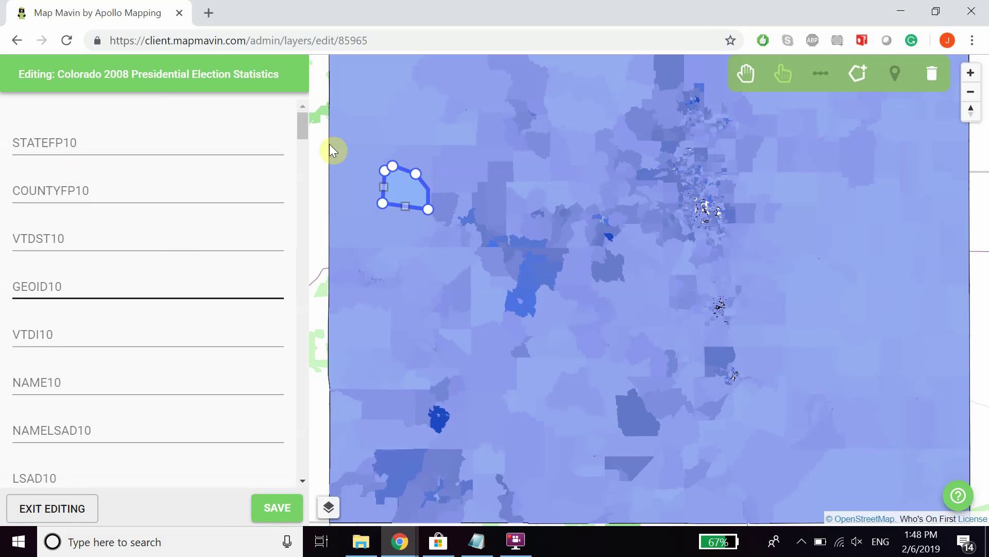
- Look through the new polygon's empty attribute fields and exit editing without saving the shape
{"action": "scroll", "coordinate": [130, 383], "scroll_direction": "down", "scroll_amount": 5}
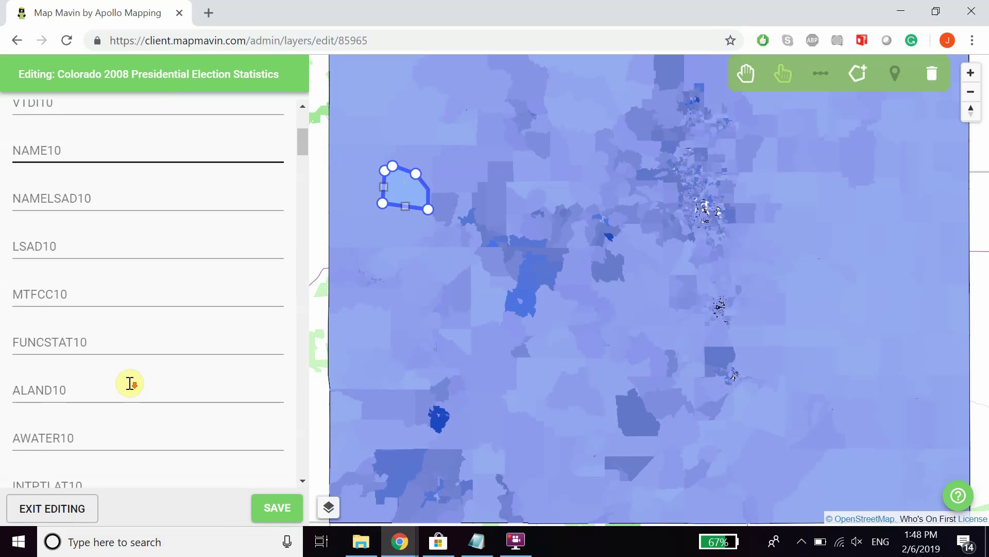
{"action": "scroll", "coordinate": [130, 383], "scroll_direction": "up", "scroll_amount": 5}
{"action": "scroll", "coordinate": [130, 384], "scroll_direction": "down", "scroll_amount": 4}
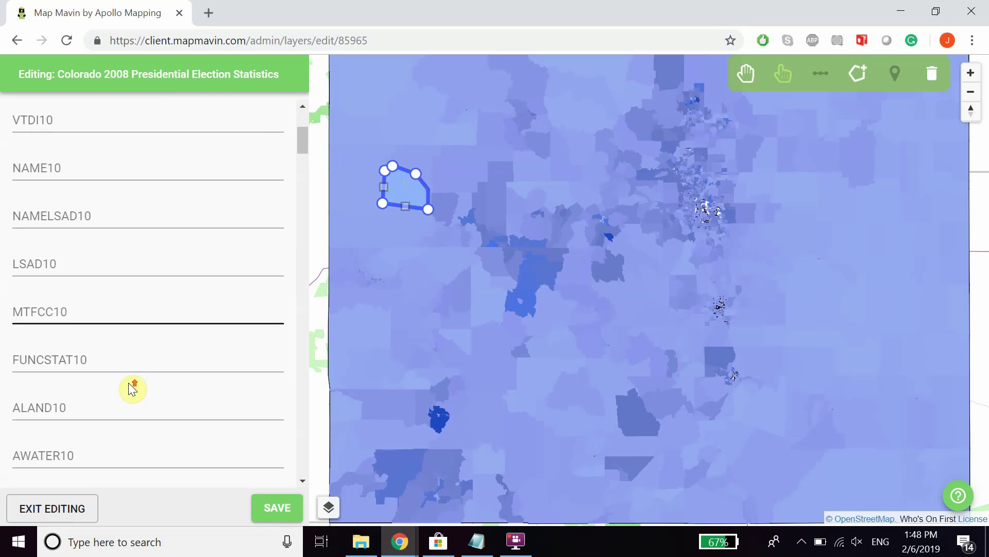
{"action": "scroll", "coordinate": [133, 389], "scroll_direction": "up", "scroll_amount": 4}
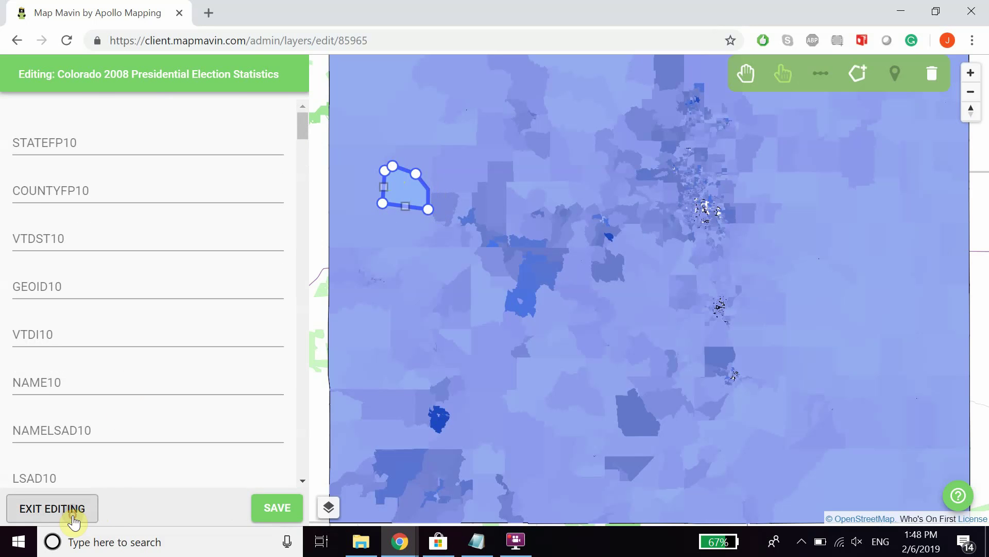
{"action": "left_click", "coordinate": [20, 511]}
- Select the existing shape in the northwestern part of the Colorado layer for editing and look through its attribute fields
{"action": "left_click", "coordinate": [751, 207]}
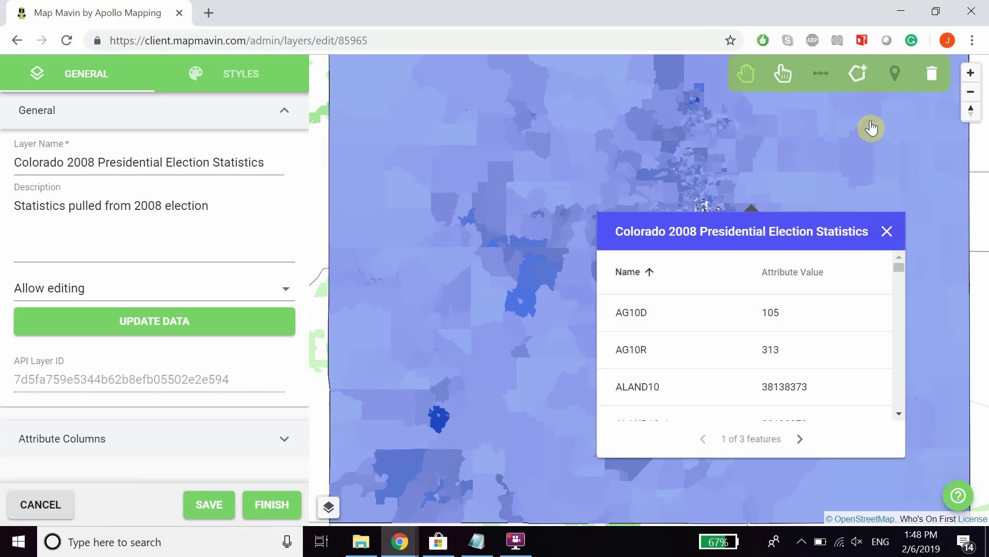
{"action": "left_click", "coordinate": [794, 74]}
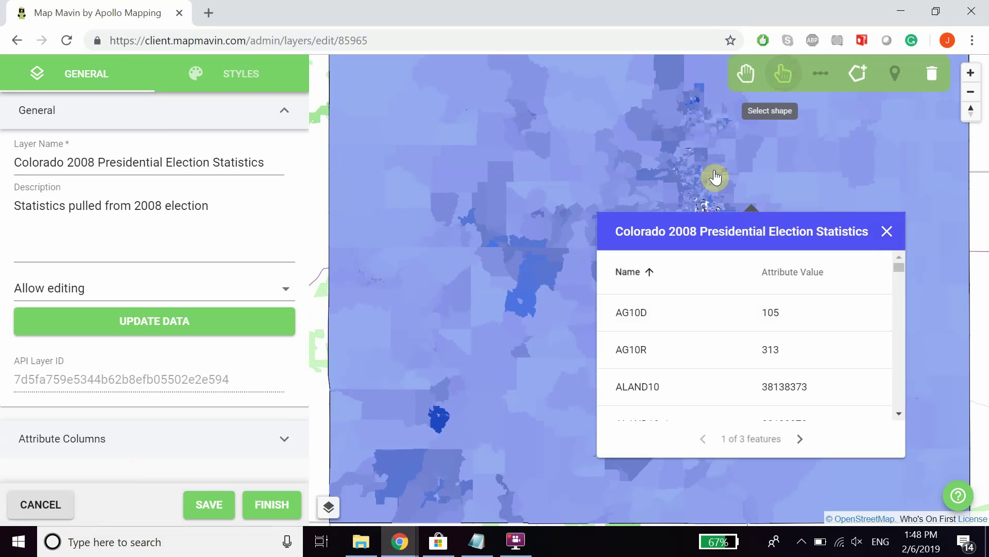
{"action": "left_click", "coordinate": [461, 156]}
{"action": "left_click", "coordinate": [886, 230]}
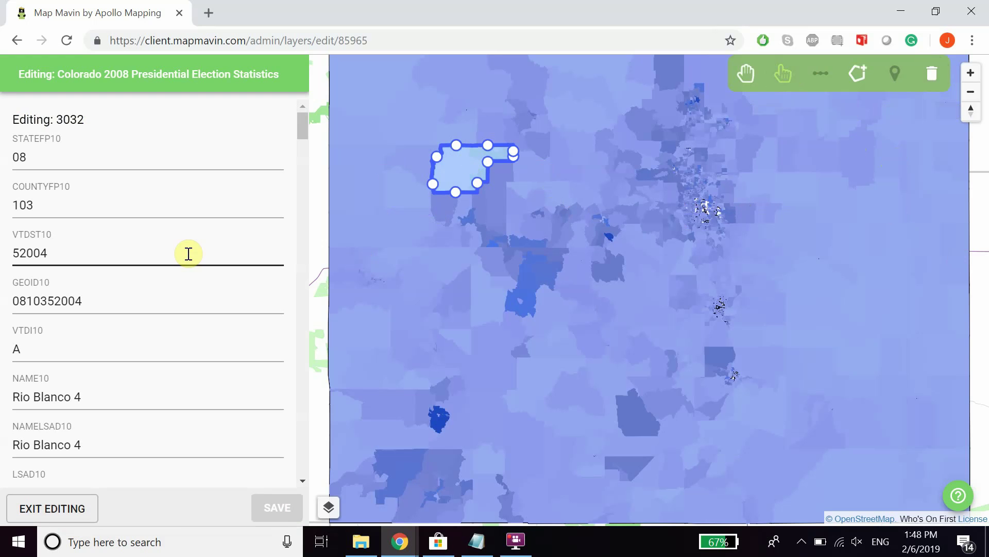
{"action": "left_click_drag", "start_coordinate": [66, 161], "coordinate": [2, 160]}
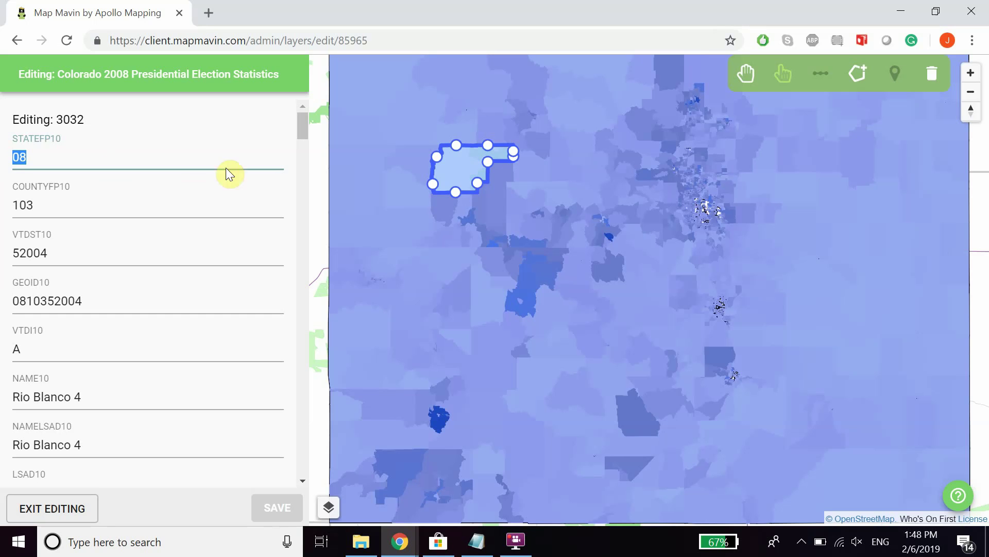
{"action": "scroll", "coordinate": [191, 274], "scroll_direction": "down", "scroll_amount": 3}
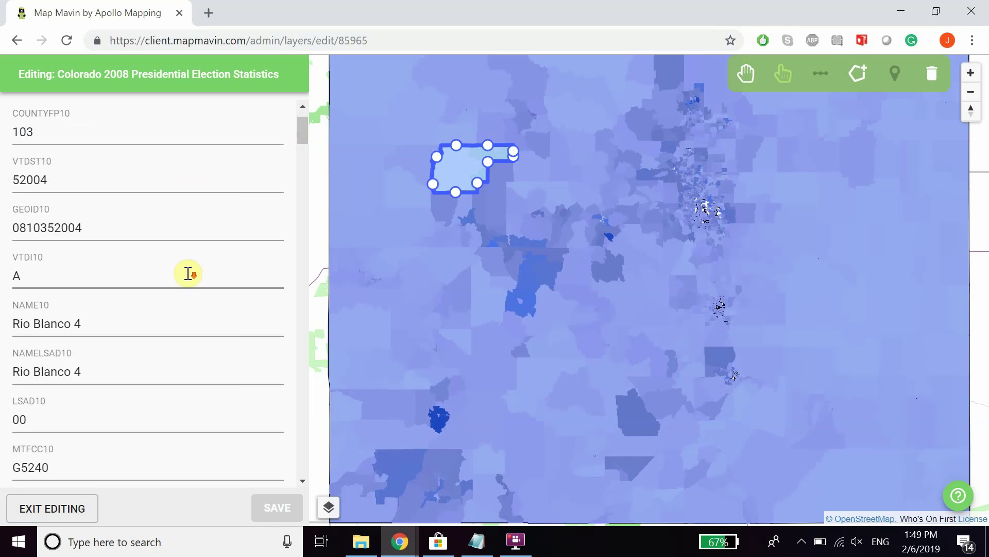
{"action": "scroll", "coordinate": [186, 273], "scroll_direction": "up", "scroll_amount": 3}
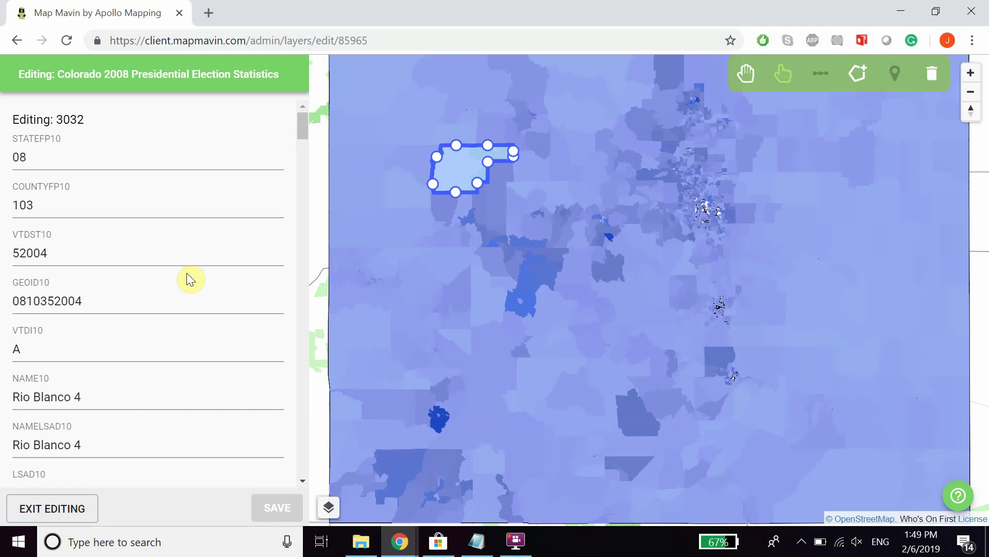
- Exit shape editing and finish the layer, and open The Opioid Epidemic from the maps library in the map editor
{"action": "left_click", "coordinate": [89, 505]}
{"action": "left_click", "coordinate": [257, 510]}
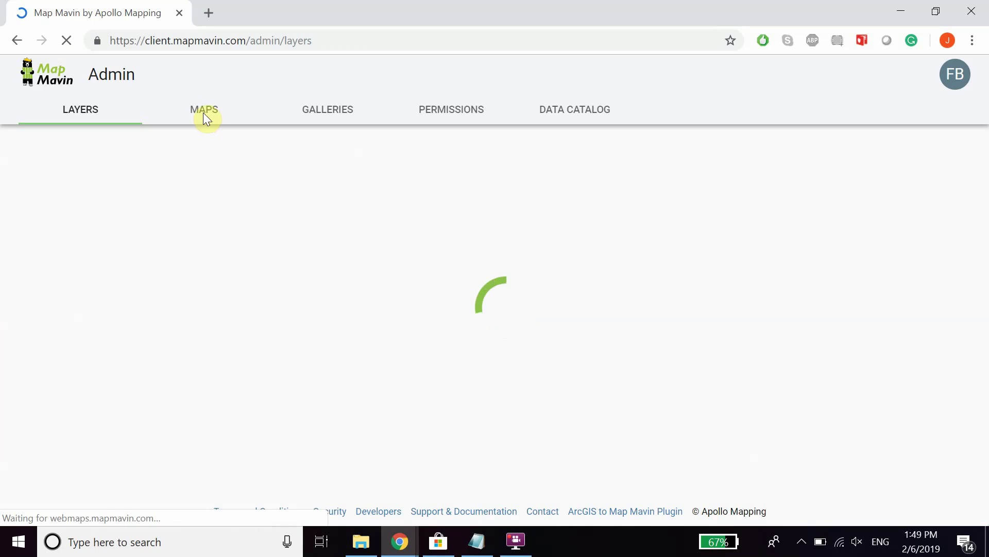
{"action": "left_click", "coordinate": [200, 111]}
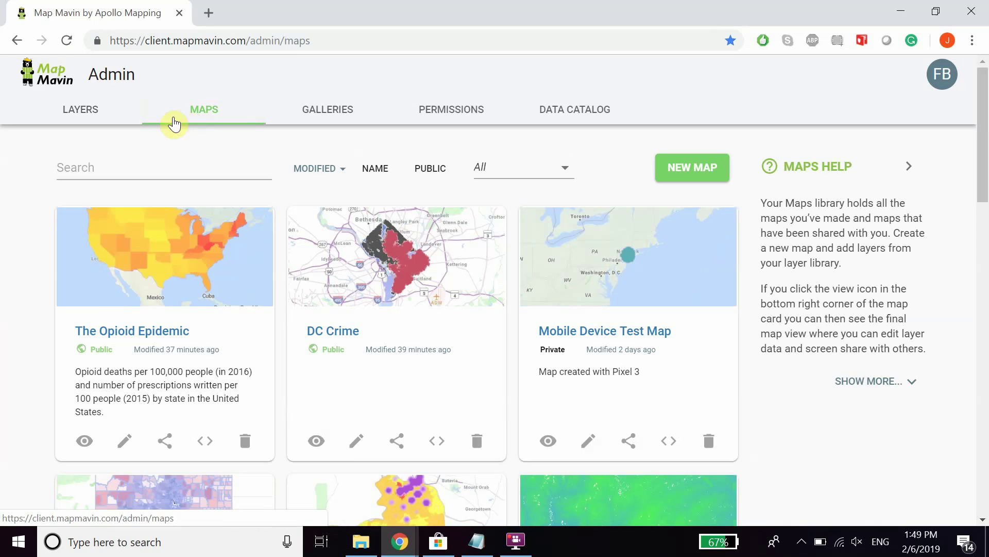
{"action": "left_click", "coordinate": [183, 246]}
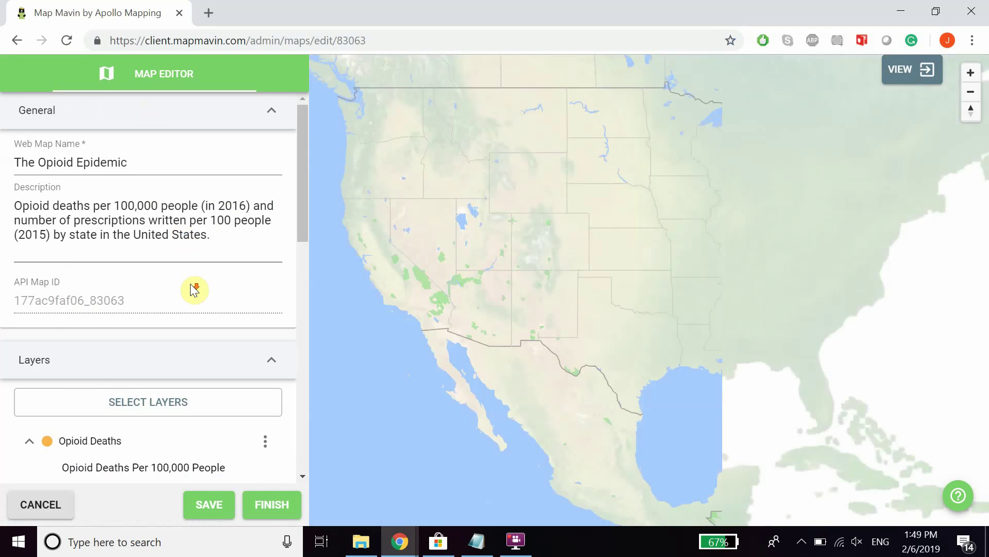
- Look through the map's layers and expanded display options, and leave the map editor without saving
{"action": "scroll", "coordinate": [194, 290], "scroll_direction": "down", "scroll_amount": 8}
{"action": "scroll", "coordinate": [194, 290], "scroll_direction": "down", "scroll_amount": 3}
{"action": "left_click", "coordinate": [236, 400]}
{"action": "scroll", "coordinate": [234, 394], "scroll_direction": "down", "scroll_amount": 3}
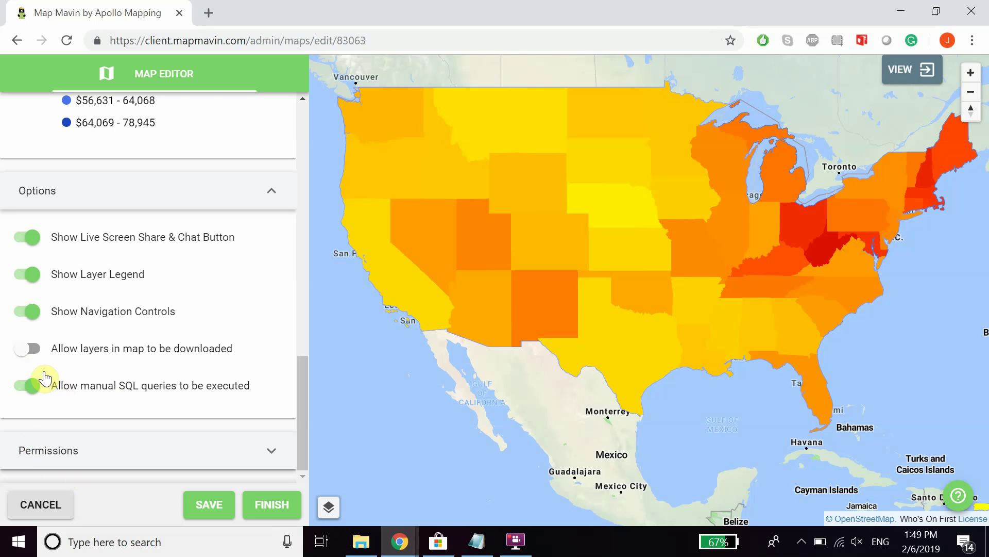
{"action": "left_click", "coordinate": [58, 499]}
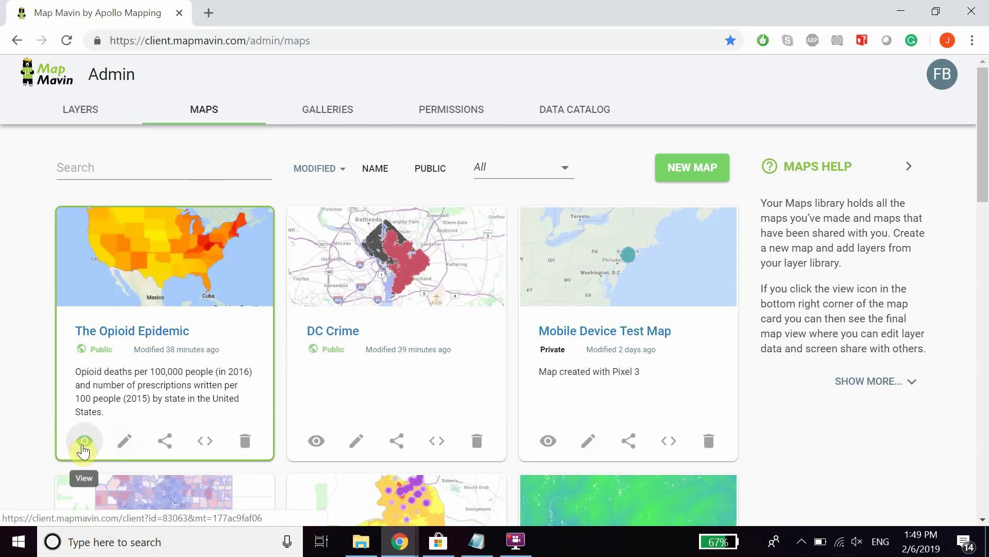
- View The Opioid Epidemic map with its Opioid Deaths layer in editing mode, and inspect California's attributes
{"action": "left_click", "coordinate": [82, 447]}
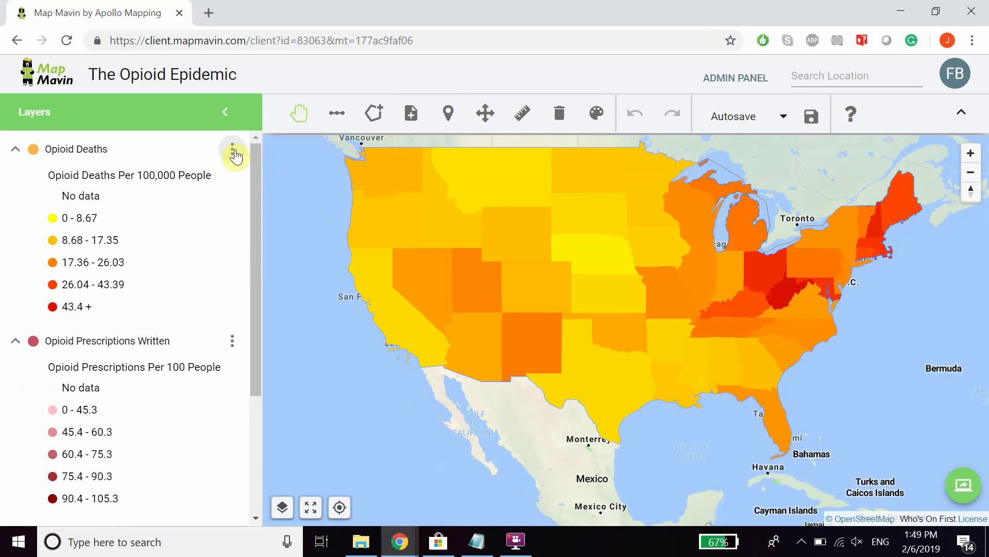
{"action": "left_click", "coordinate": [233, 150]}
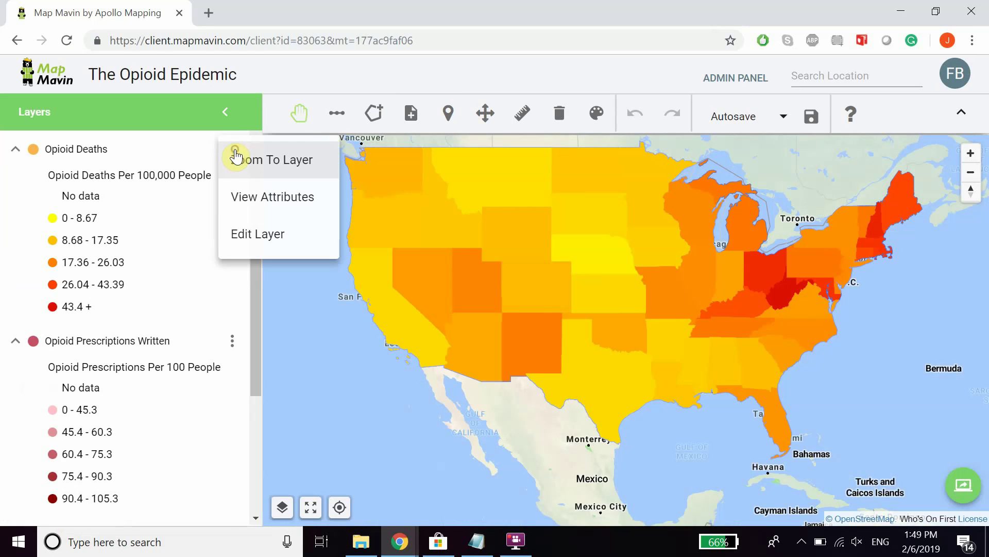
{"action": "left_click", "coordinate": [252, 236]}
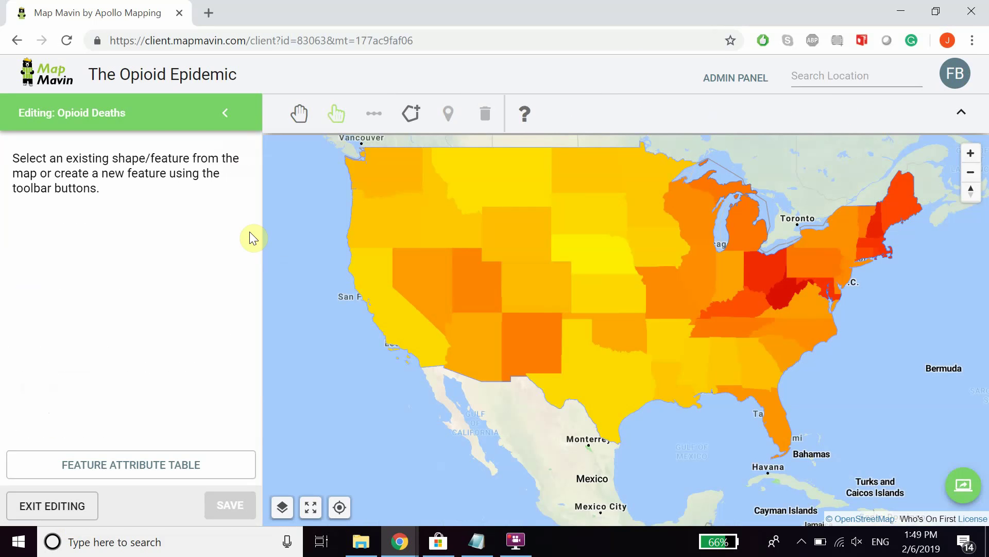
{"action": "left_click", "coordinate": [387, 303]}
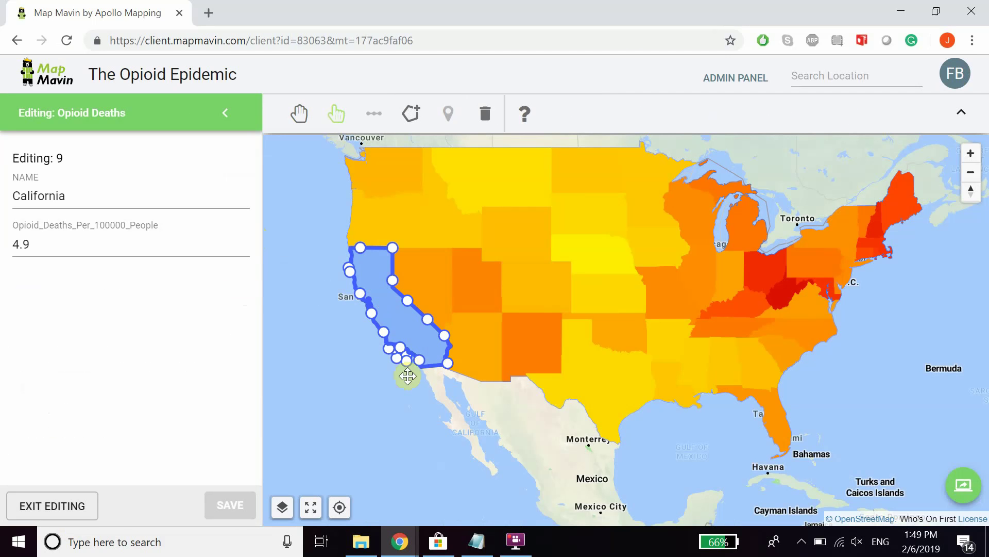
{"action": "left_click", "coordinate": [359, 426]}
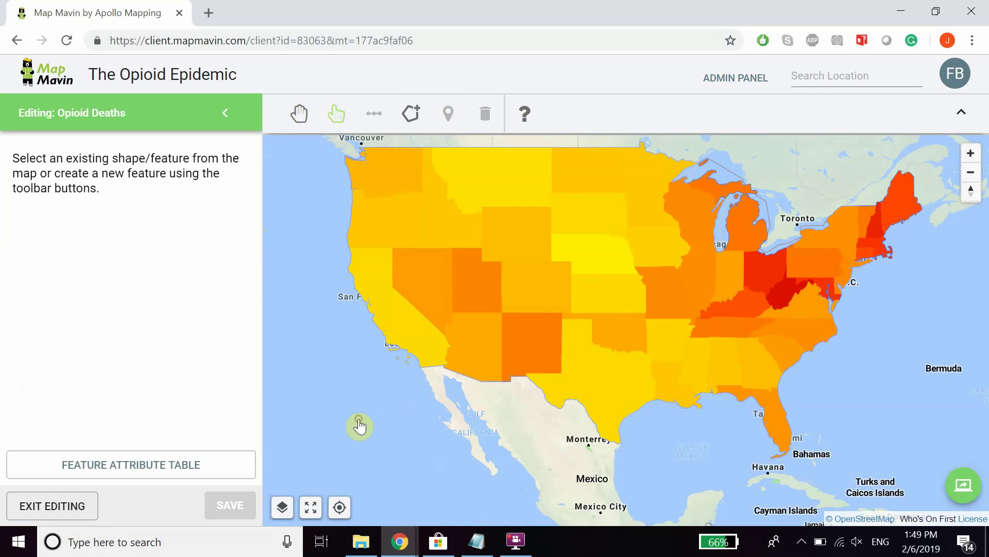
- Change Maine's NAME value to "test" in the Opioid Deaths feature attribute table, and exit the table without saving
{"action": "left_click", "coordinate": [198, 467]}
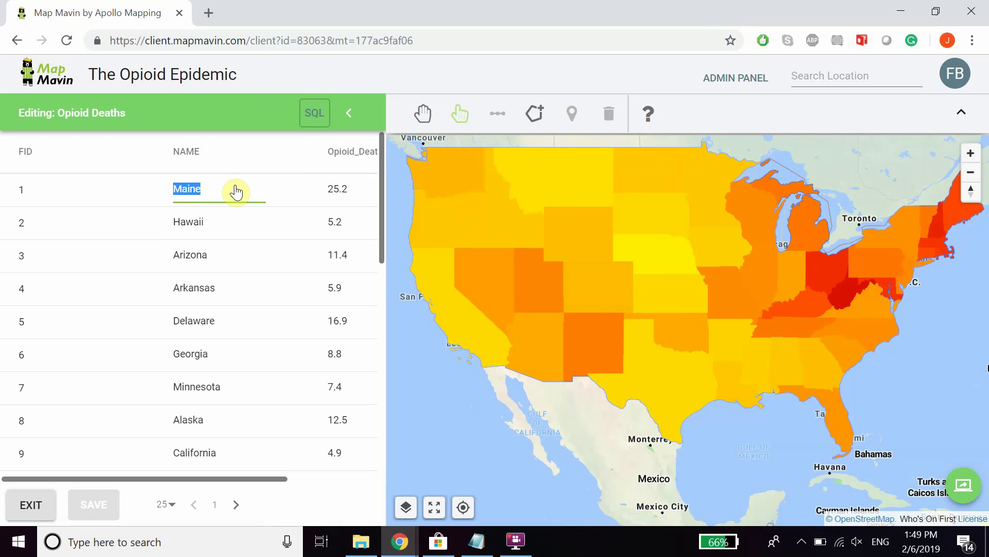
{"action": "key", "text": "BackSpace"}
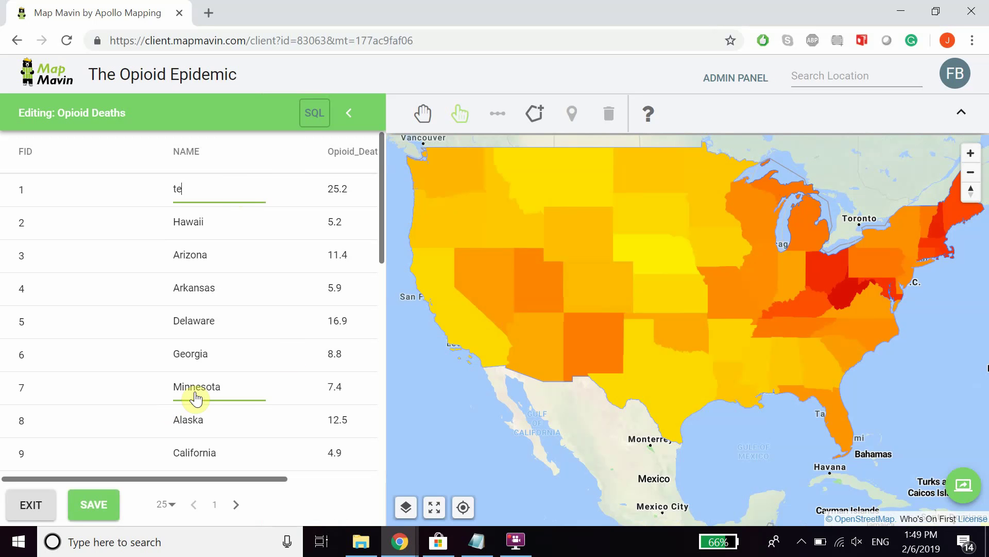
{"action": "type", "text": "st"}
{"action": "left_click", "coordinate": [48, 503]}
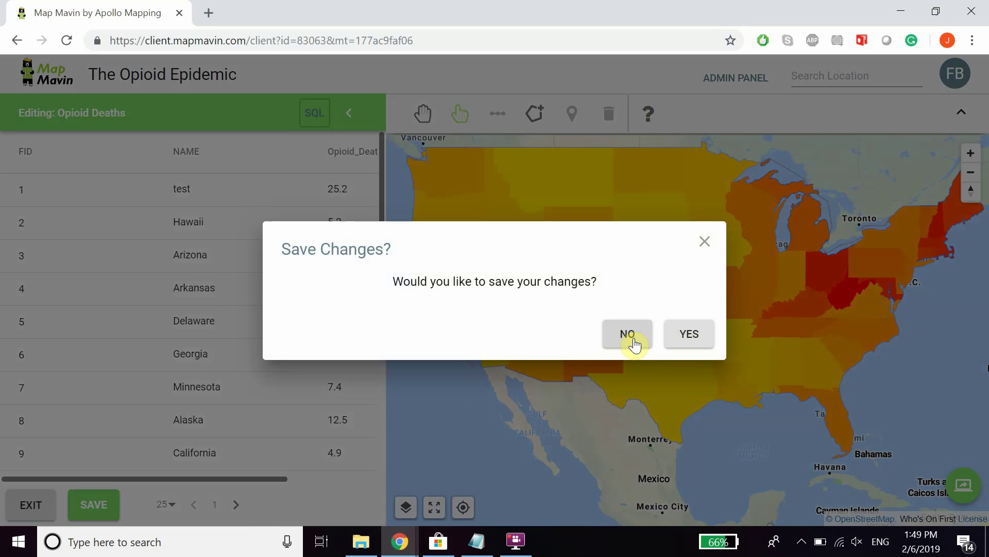
{"action": "left_click", "coordinate": [704, 242]}
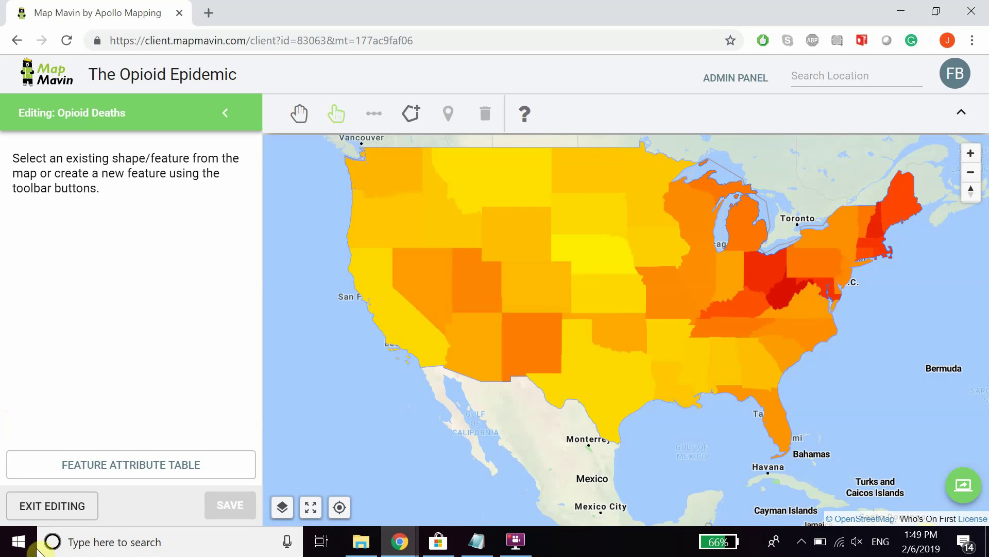
- Leave the map view and return to the admin maps library
{"action": "left_click", "coordinate": [711, 88]}
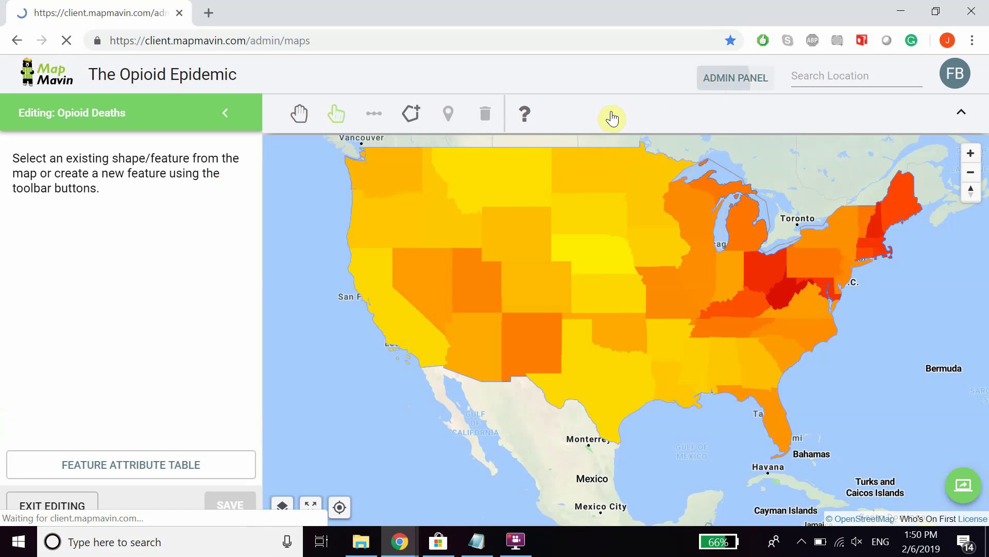